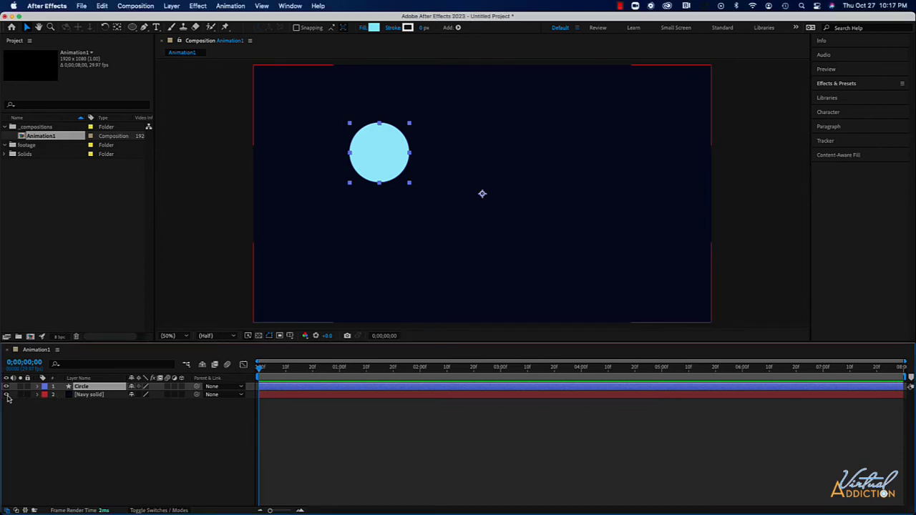
Hide and show the Navy solid layer and then the Circle layer.
left_click(7, 396)
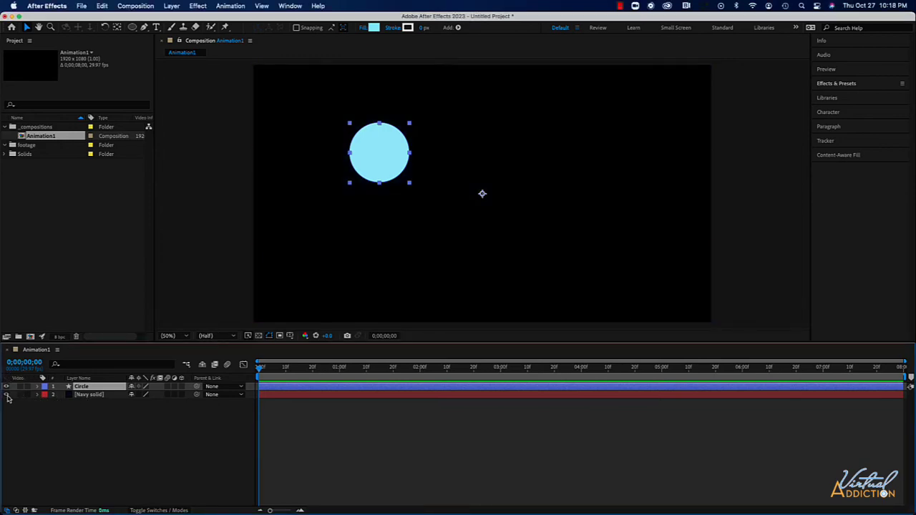
left_click(7, 395)
left_click(8, 387)
left_click(7, 387)
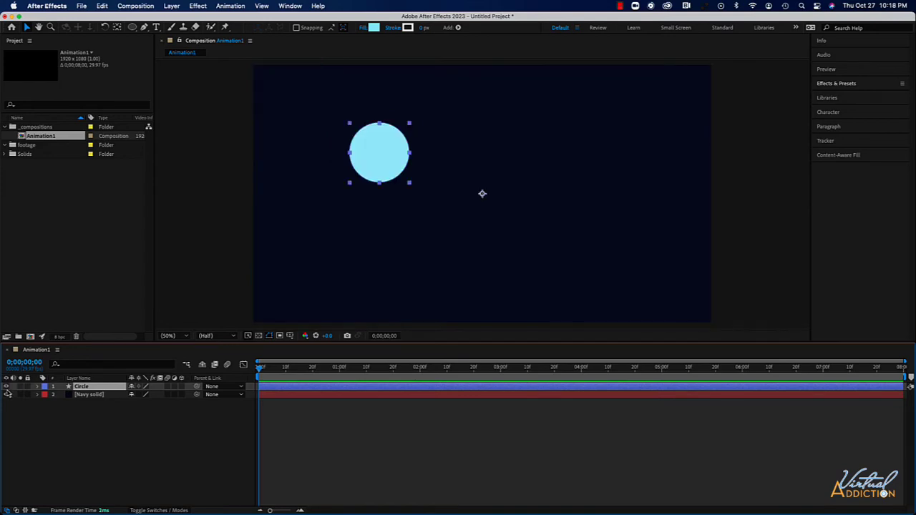
Lock the Navy solid background layer and select the circle in the composition.
left_click(28, 387)
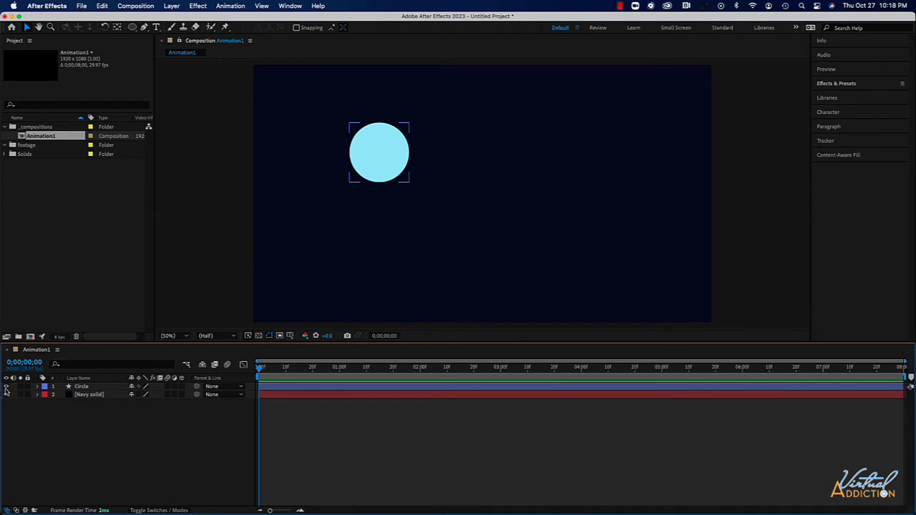
left_click(9, 393)
left_click(28, 394)
left_click(385, 157)
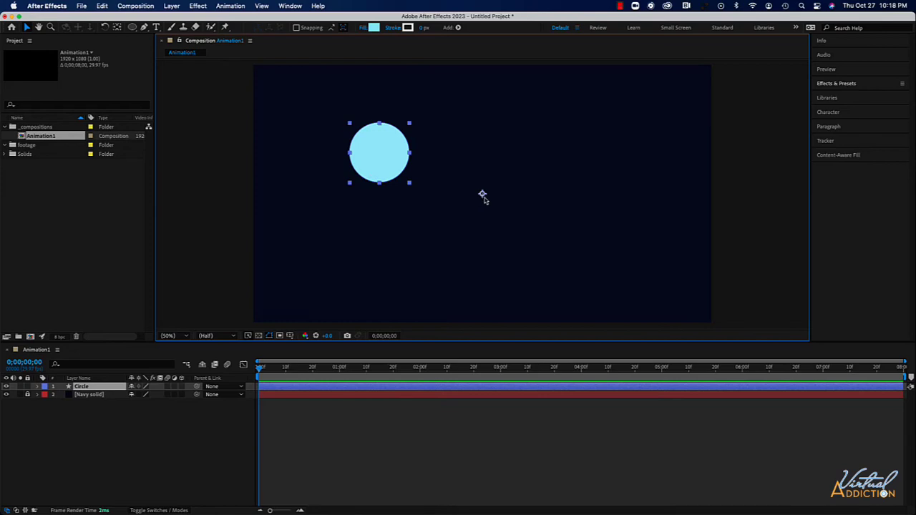
Try rotating the Circle layer to -3° around its off-center anchor point, and undo the rotation.
left_click(37, 386)
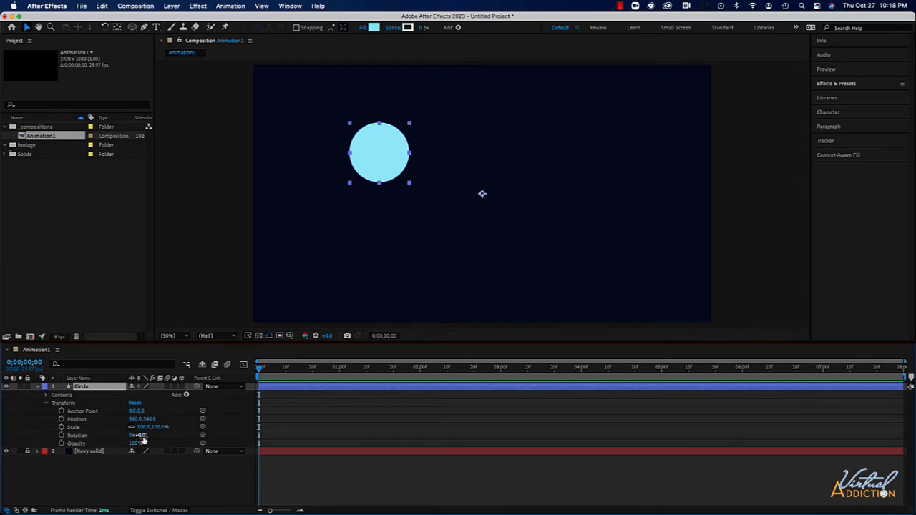
mouse_move(141, 435)
left_mouse_down()
mouse_move(186, 438)
mouse_move(141, 436)
left_mouse_up()
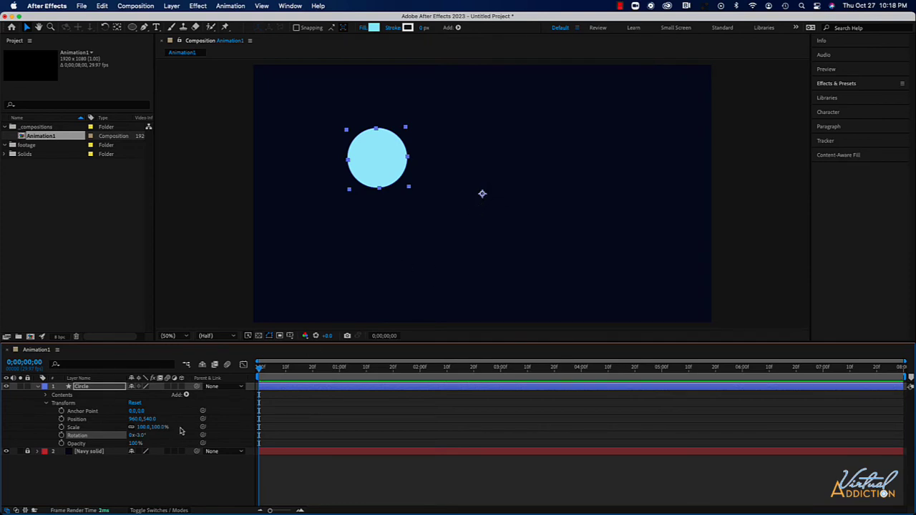
key("super+z")
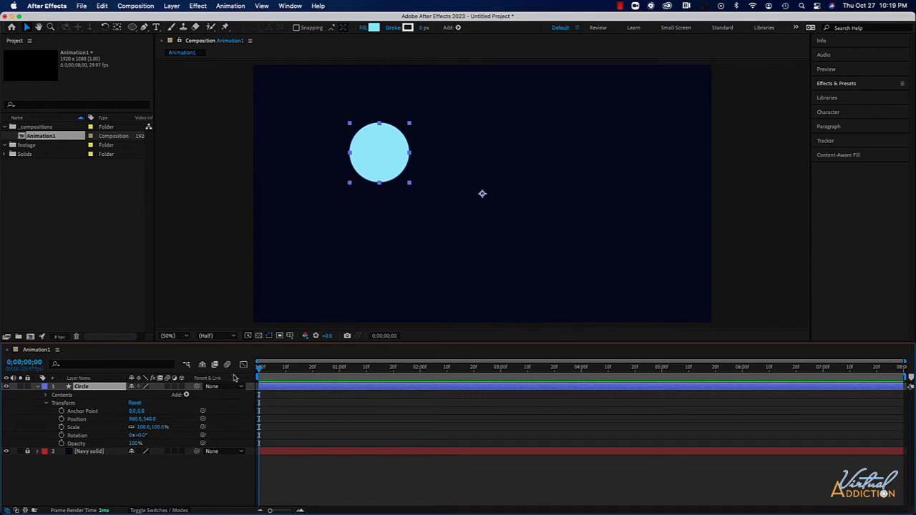
Center the Circle layer's anchor point in its layer content and test its rotation about that point.
key("Return")
left_click(172, 6)
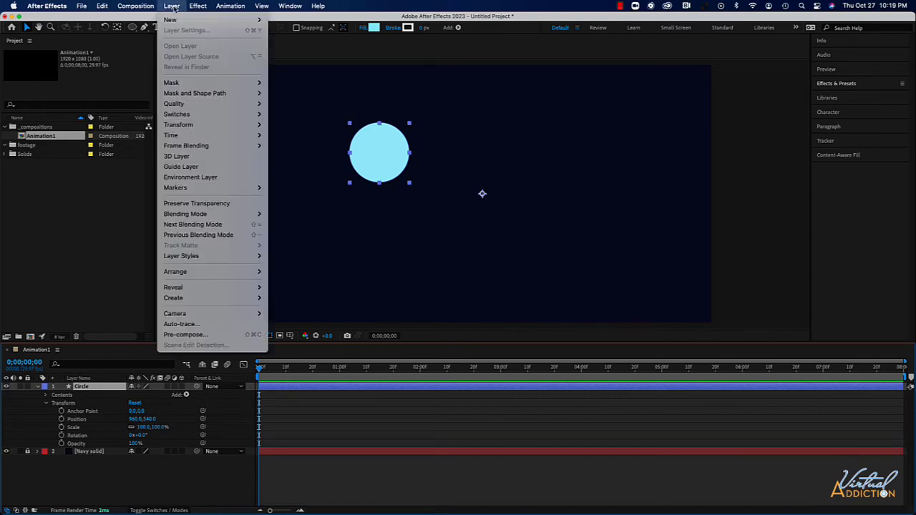
mouse_move(184, 128)
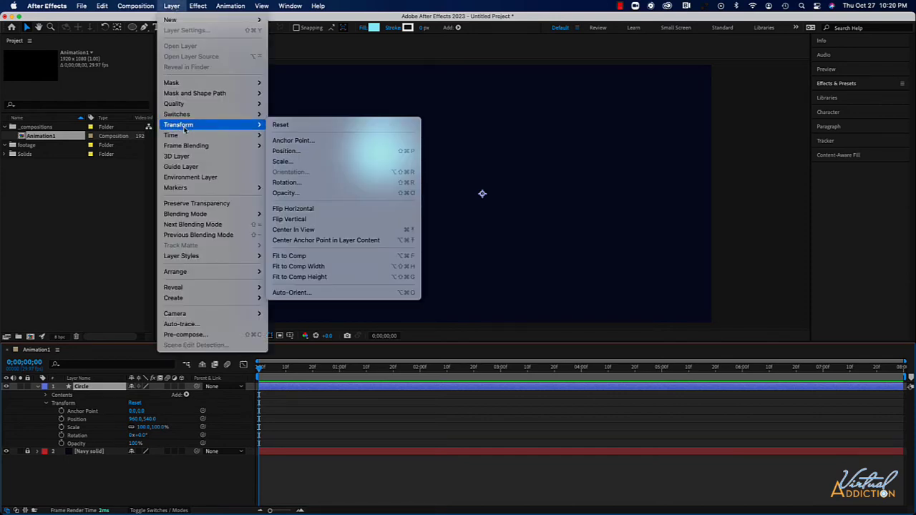
left_click(319, 244)
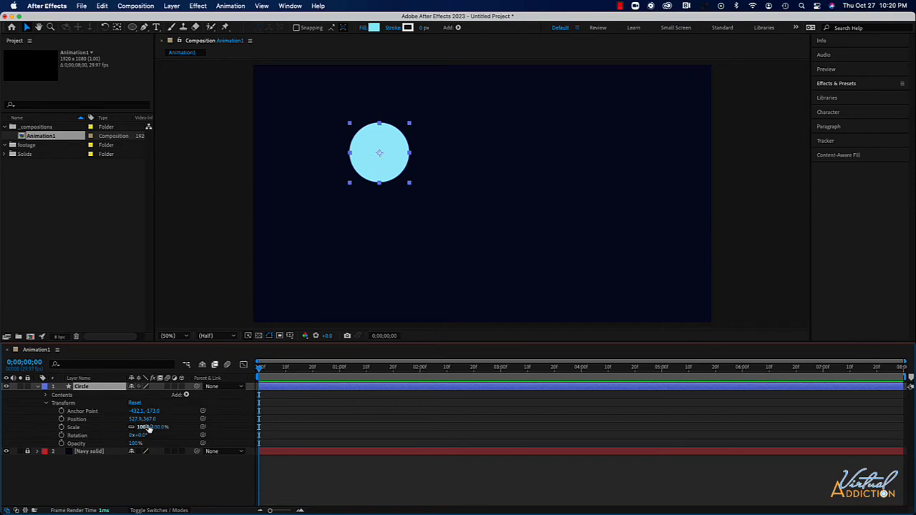
mouse_move(138, 435)
left_mouse_down()
mouse_move(159, 435)
mouse_move(136, 436)
left_mouse_up()
left_click(40, 387)
Hide and lock the Circle layer, leaving no layer selected.
left_click(7, 386)
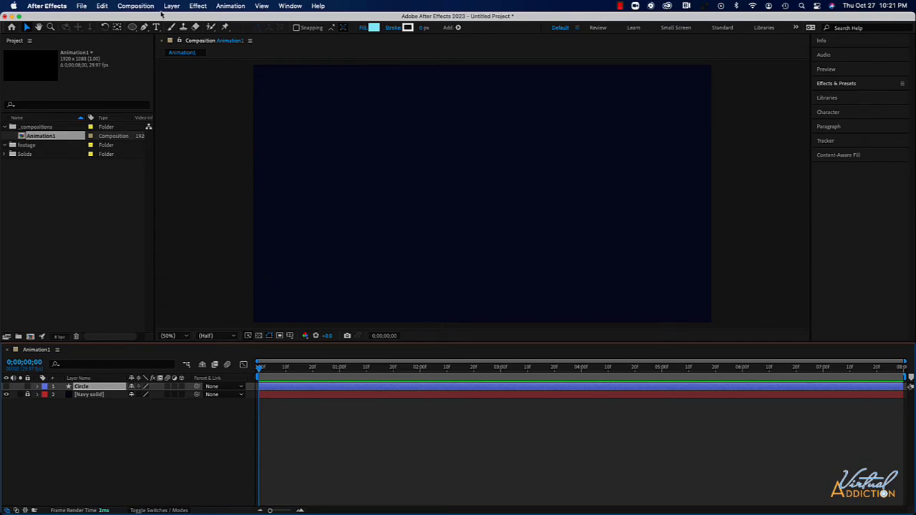
left_click(6, 387)
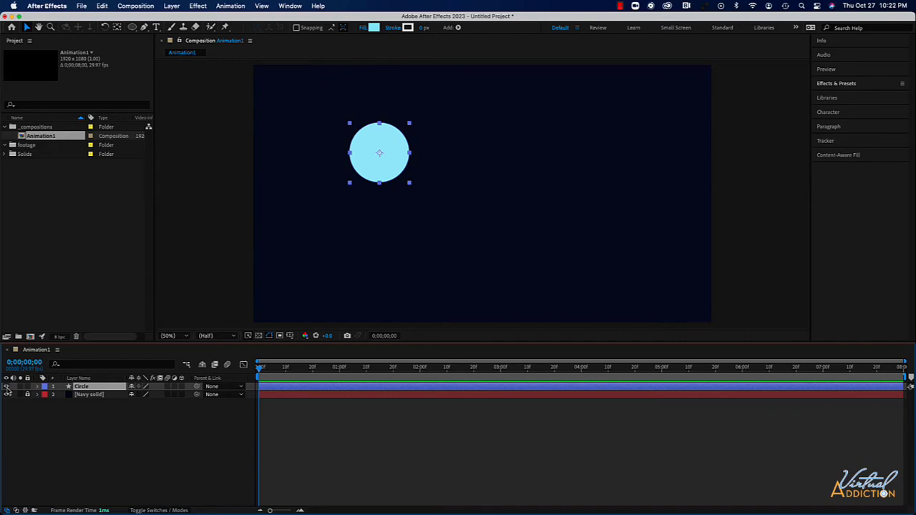
left_click(7, 387)
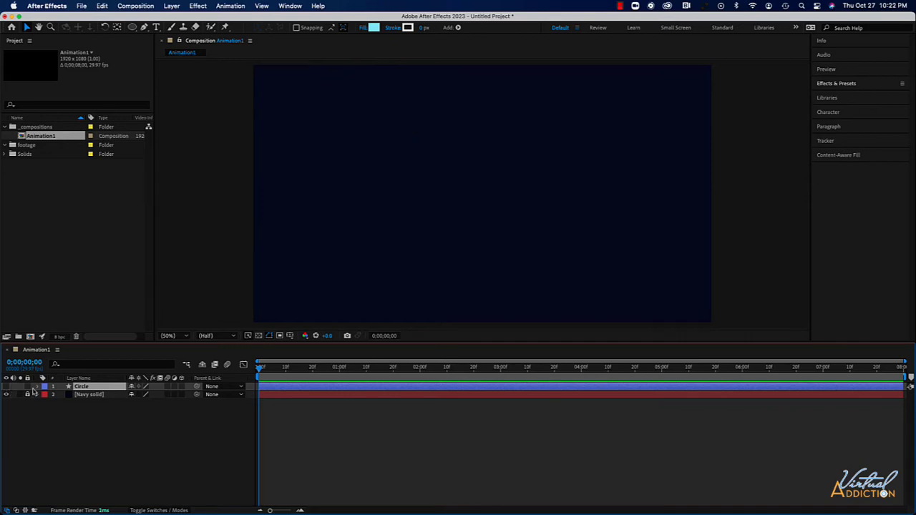
left_click(78, 438)
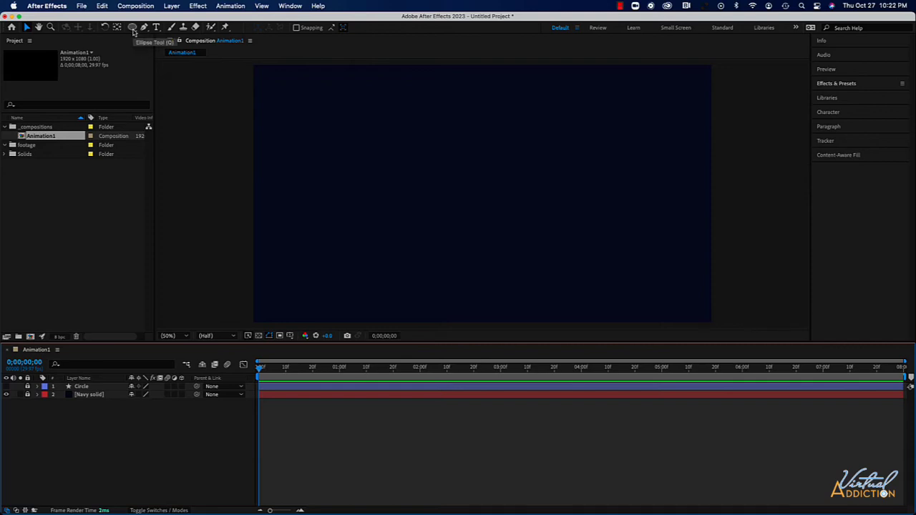
Create an ellipse shape layer filling the composition and constrain its path size to about 1780 by 1780.
double_click(132, 29)
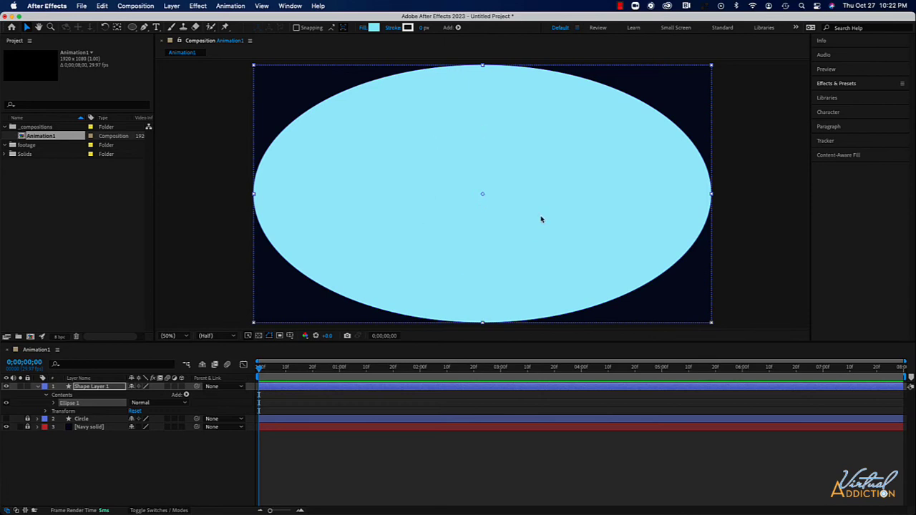
left_click(54, 404)
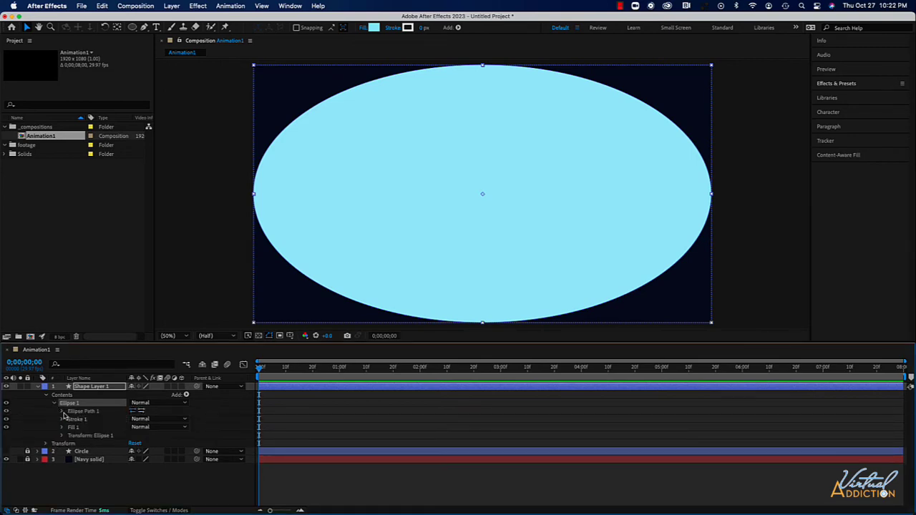
left_click(62, 413)
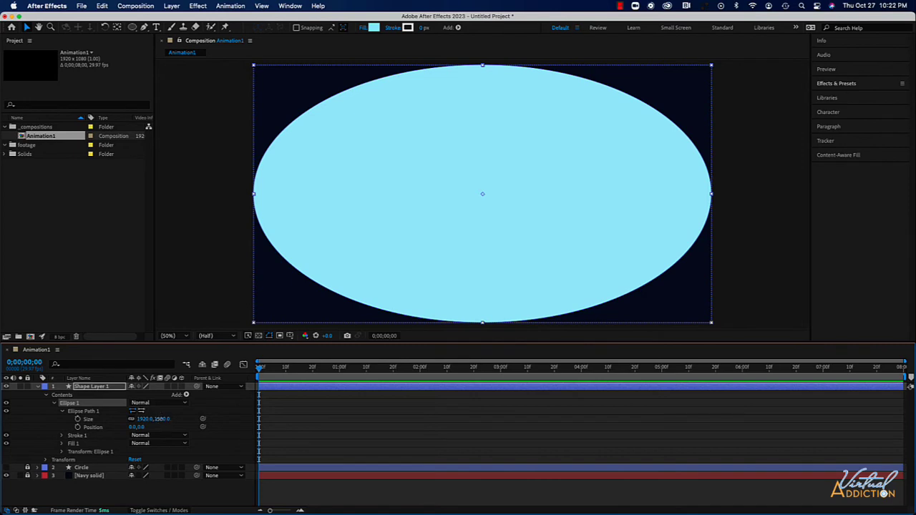
left_click_drag(162, 419, 120, 422)
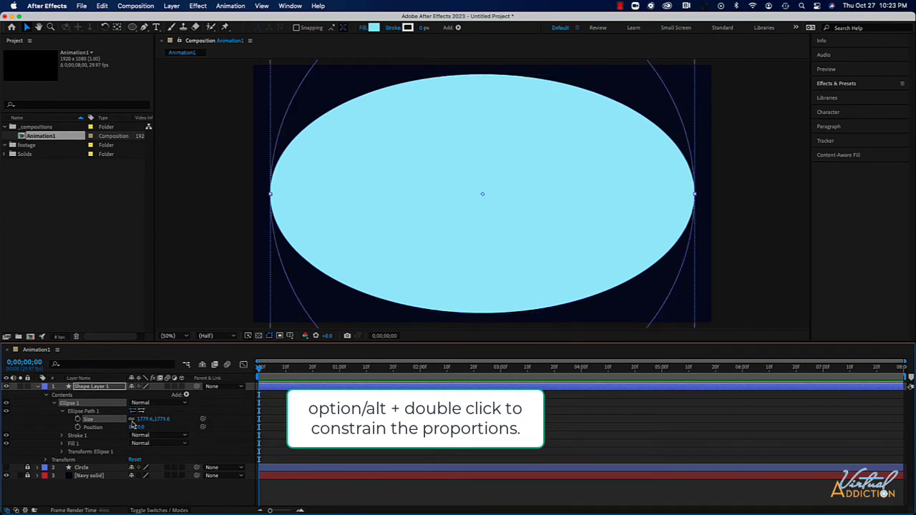
double_click(132, 420, "alt")
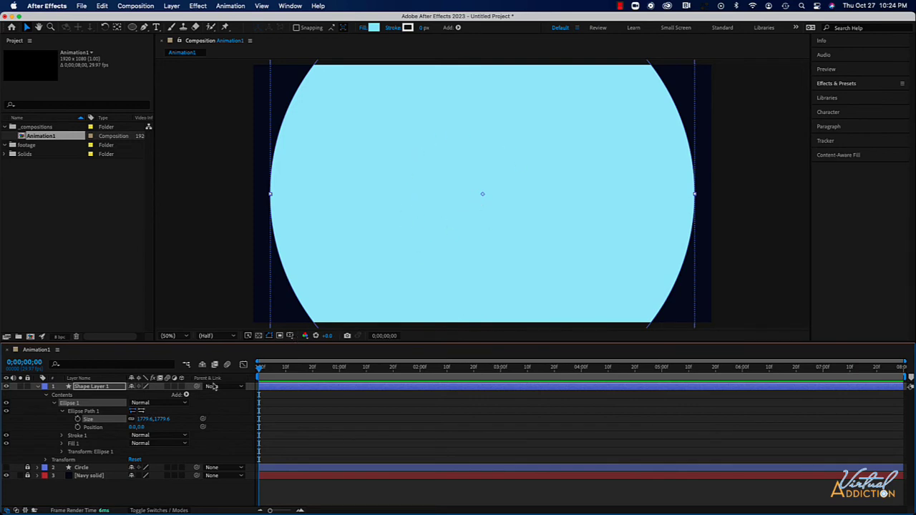
Set the new ellipse path's size to 400 by 400.
left_click(163, 424)
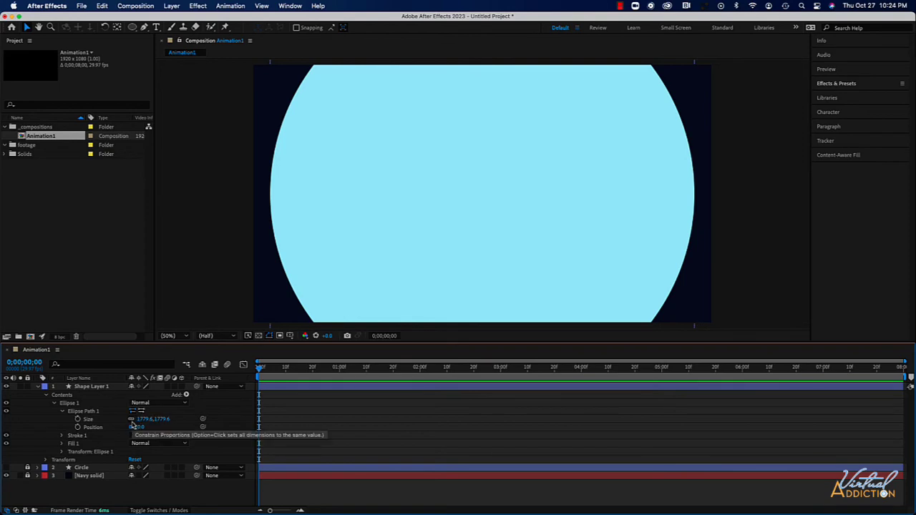
left_click_drag(145, 424, 122, 424)
left_click(169, 419)
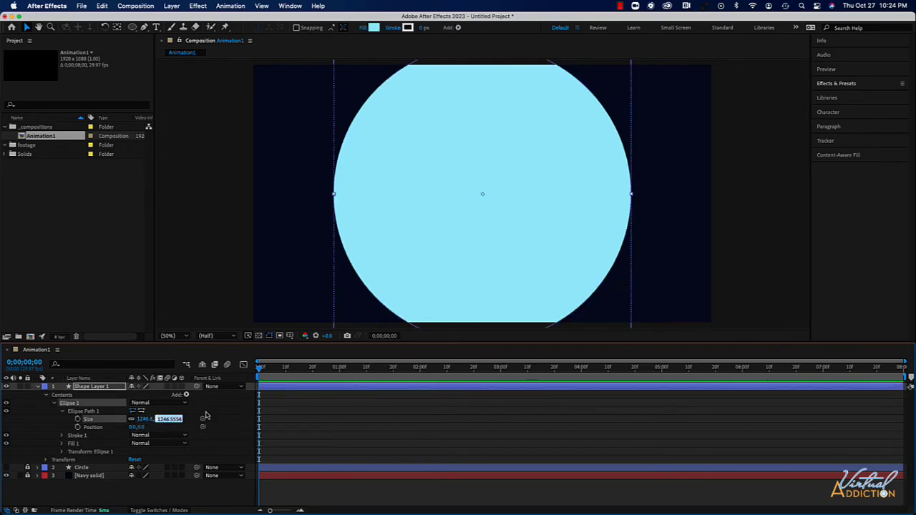
type("400")
key("Return")
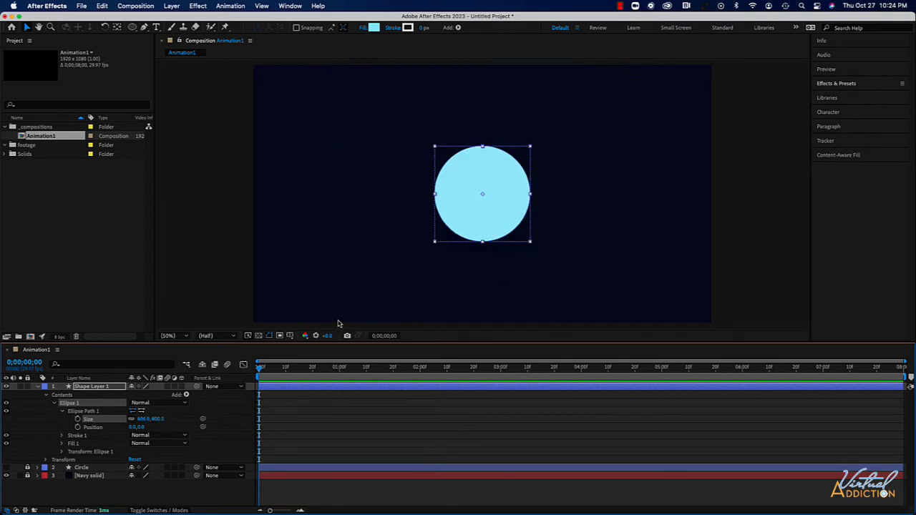
Delete the new ellipse's shape layer and make the Circle layer visible again.
left_click(90, 387)
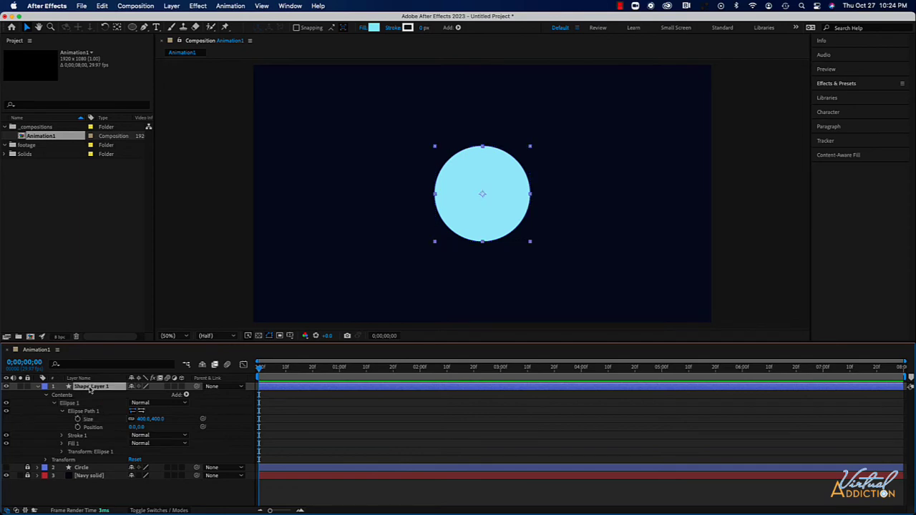
key("Delete")
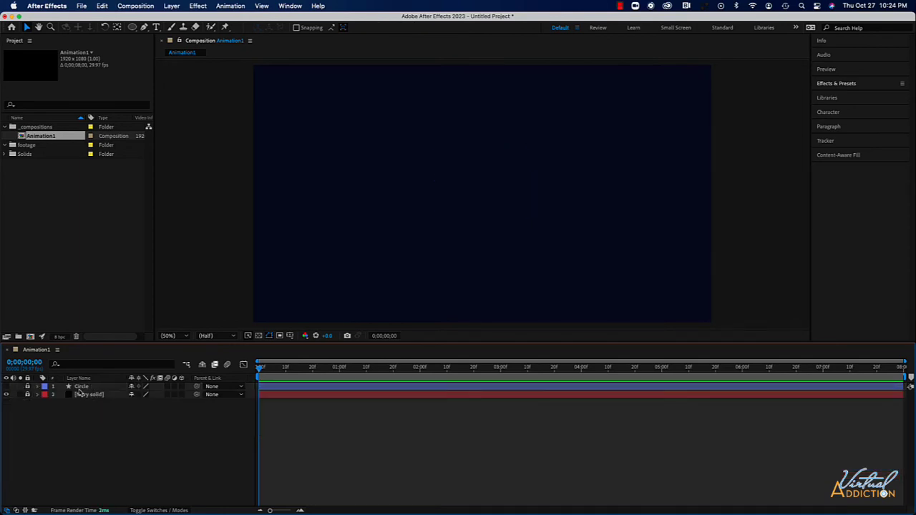
left_click(5, 386)
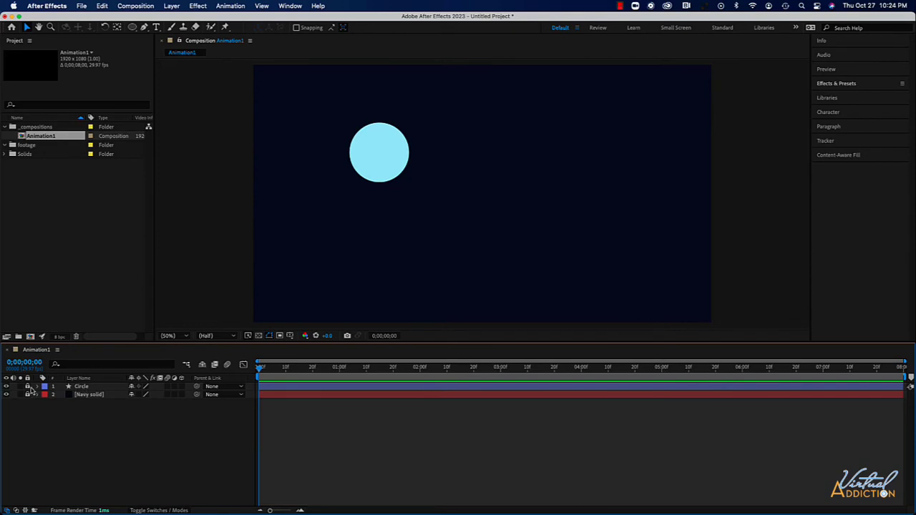
Move the circle out of the frame to just above the composition's top edge, at about 417, -125.
left_click(83, 388)
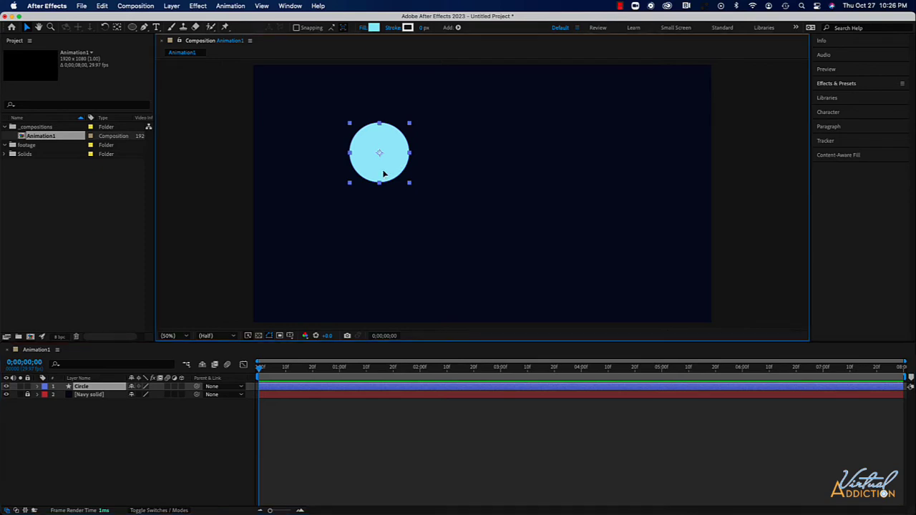
left_click_drag(382, 175, 363, 117)
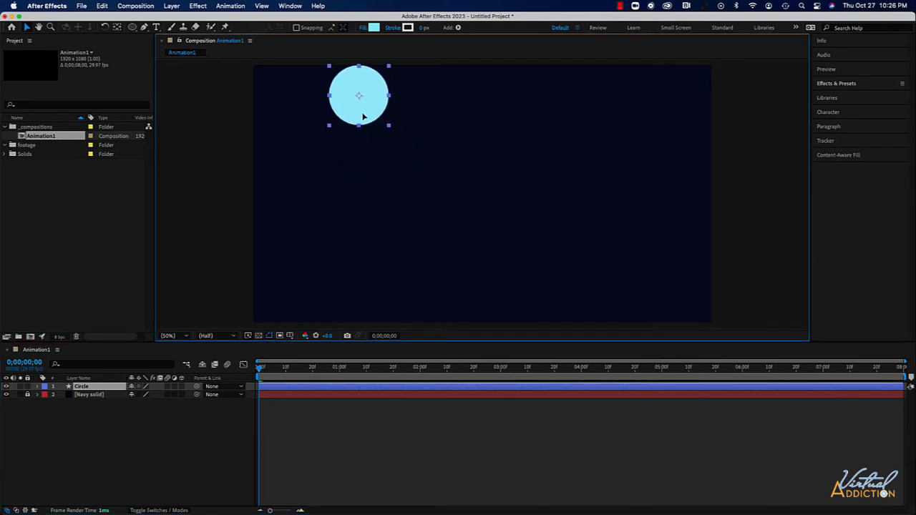
left_click_drag(362, 116, 363, 116)
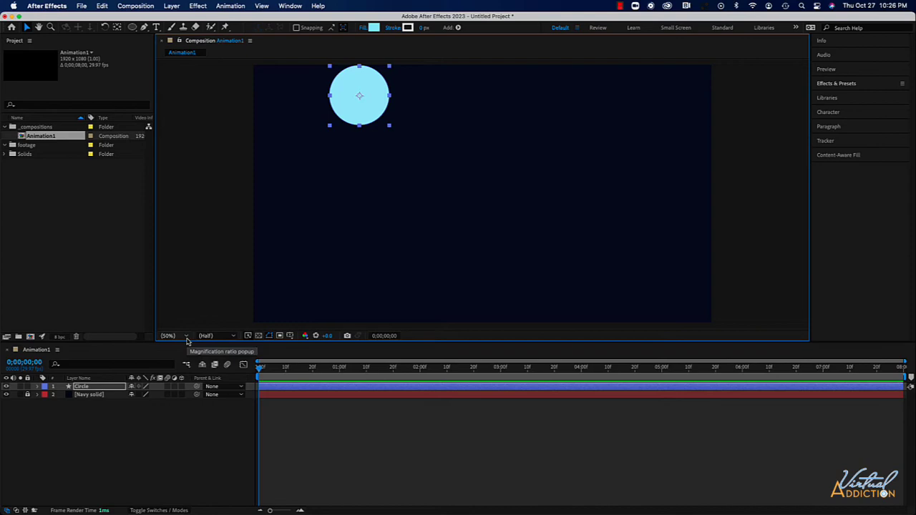
left_click(186, 336)
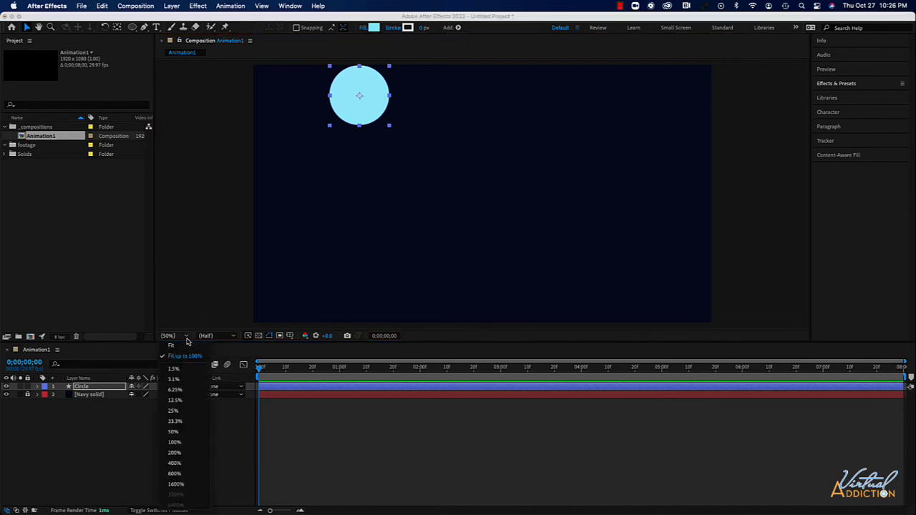
left_click(177, 421)
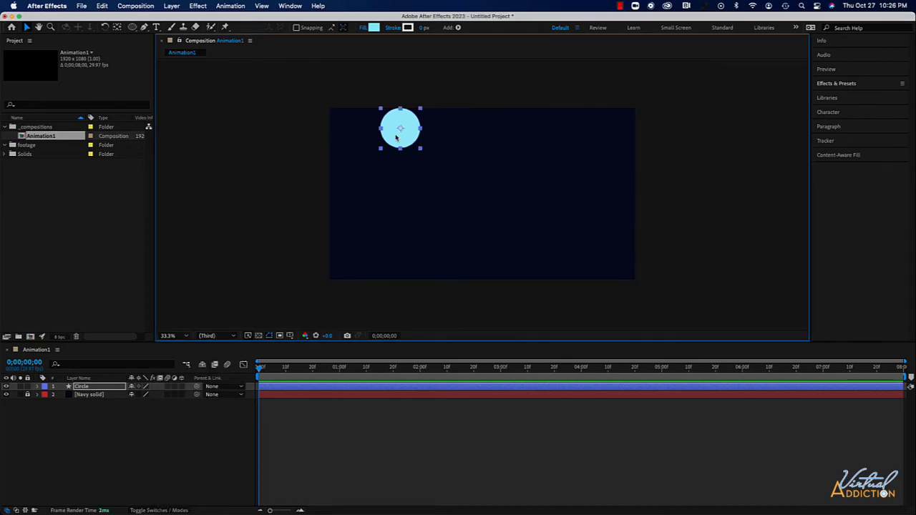
left_click_drag(399, 142, 403, 104)
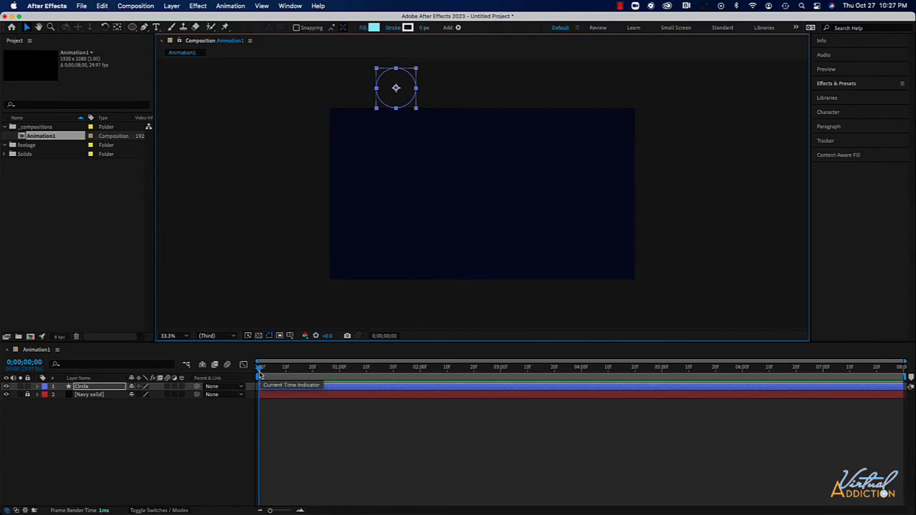
Show the Circle layer's transform properties and add a Position keyframe at 0 seconds.
left_click(38, 388)
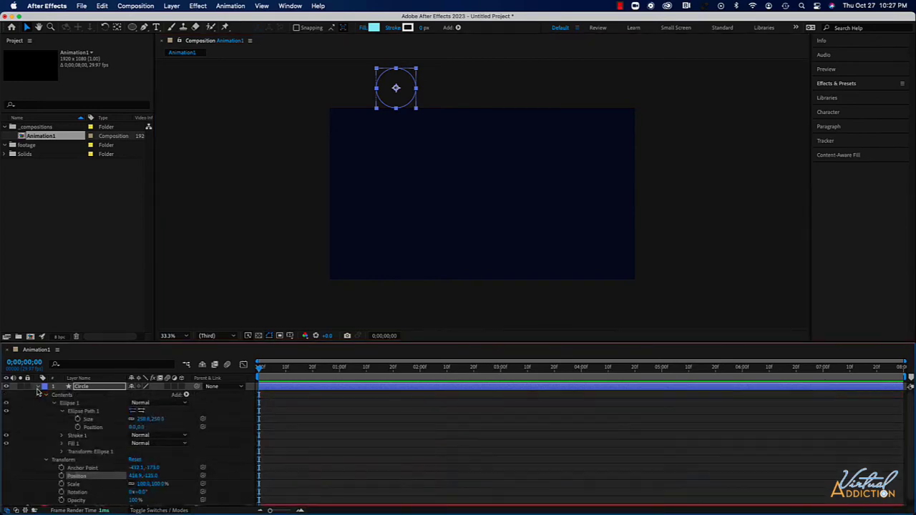
left_click(47, 396)
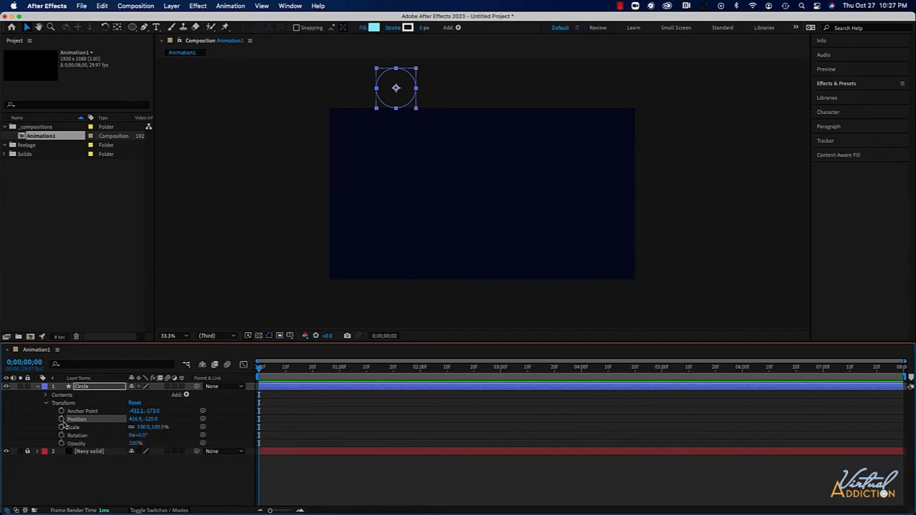
left_click(62, 419)
At 1 second, add a second Position keyframe with the circle moved straight down to the frame's bottom edge, at about 417, 943.
left_click_drag(262, 373, 341, 373)
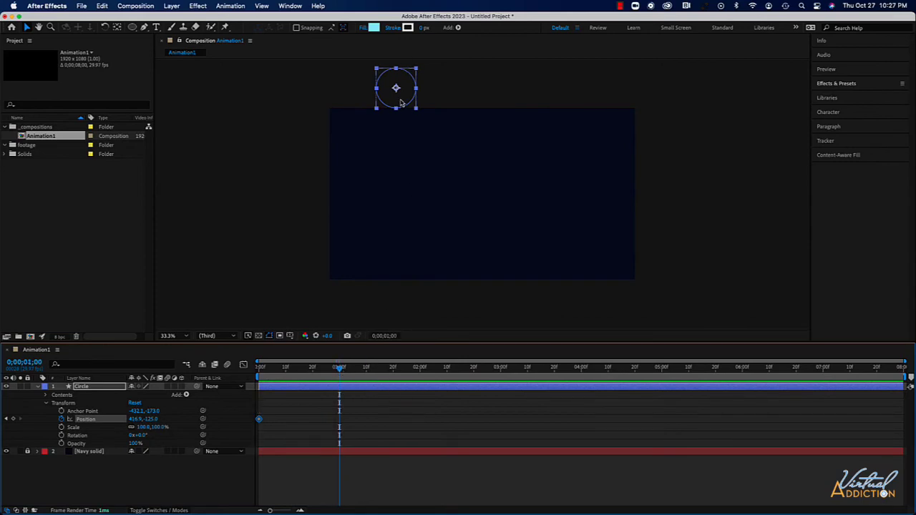
left_click_drag(401, 102, 400, 271)
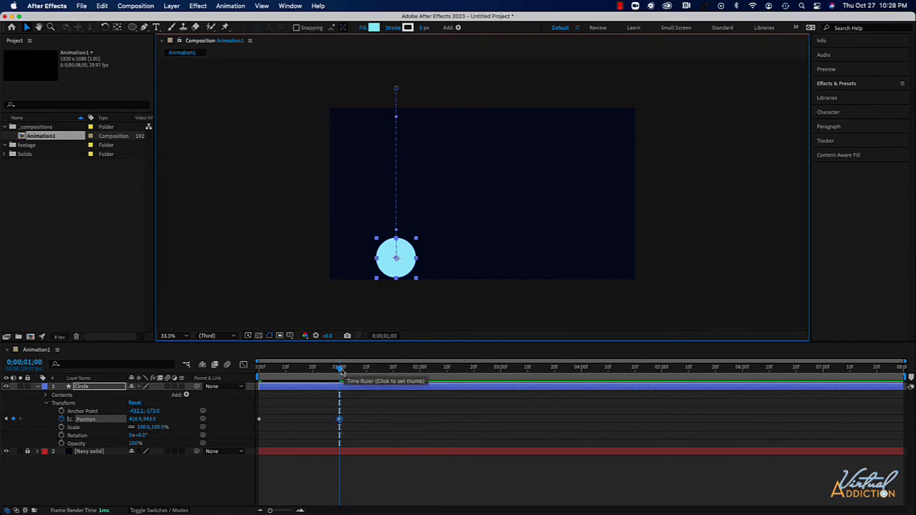
Preview the circle's drop from the start of the composition.
left_click_drag(340, 370, 245, 377)
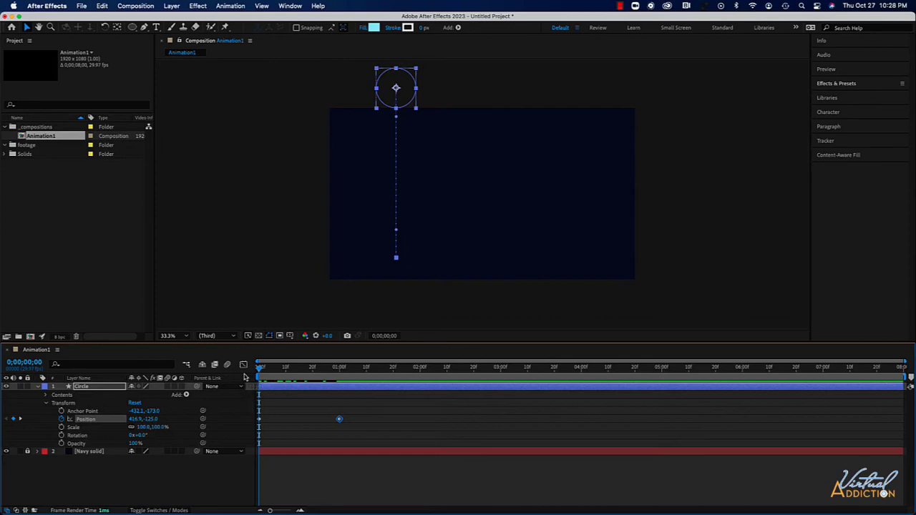
key("space")
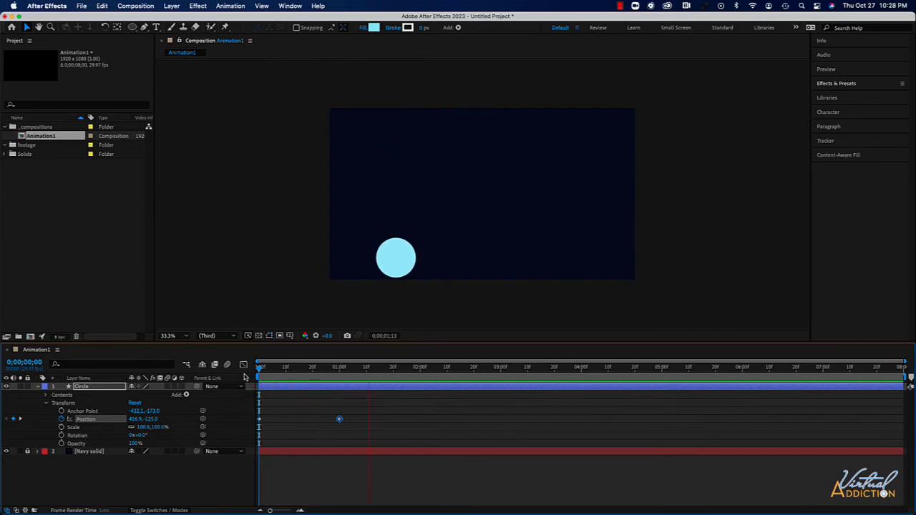
key("space")
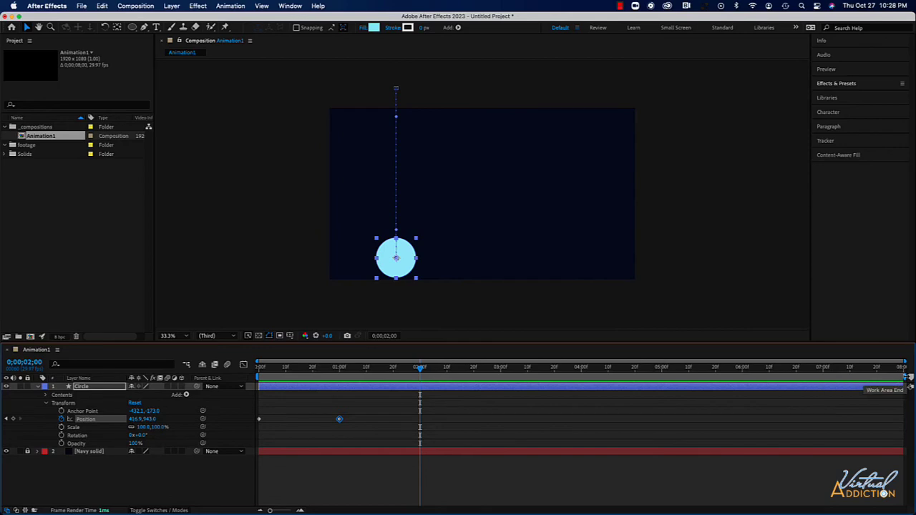
Shorten the work area to end at 3 seconds and preview the drop within it.
left_click_drag(905, 377, 504, 381)
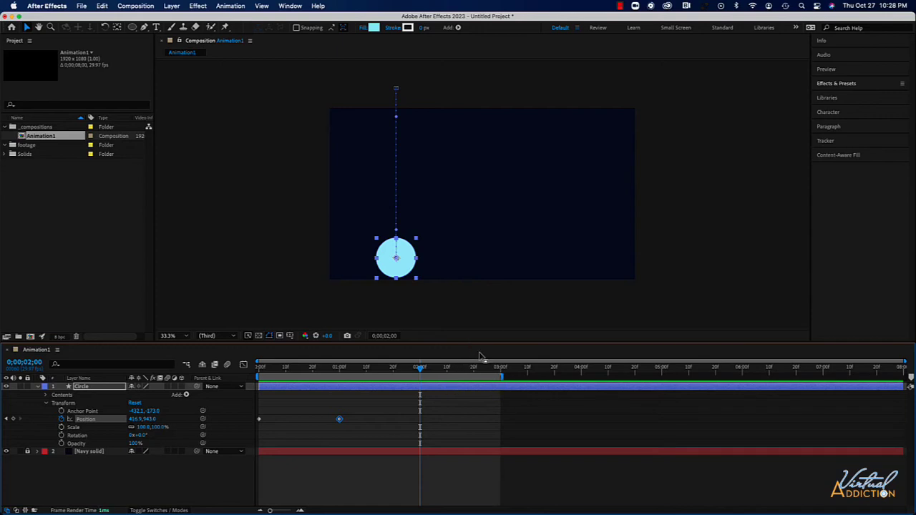
left_click(480, 356)
key("space")
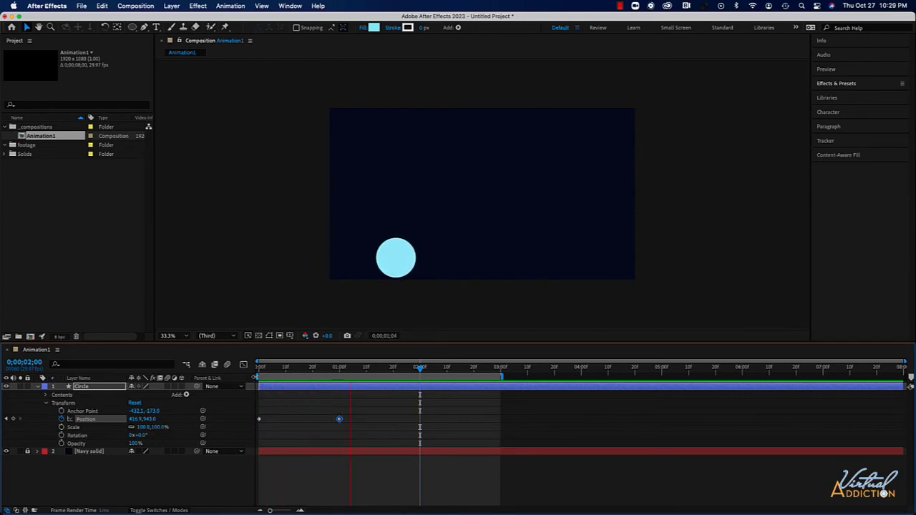
key("space")
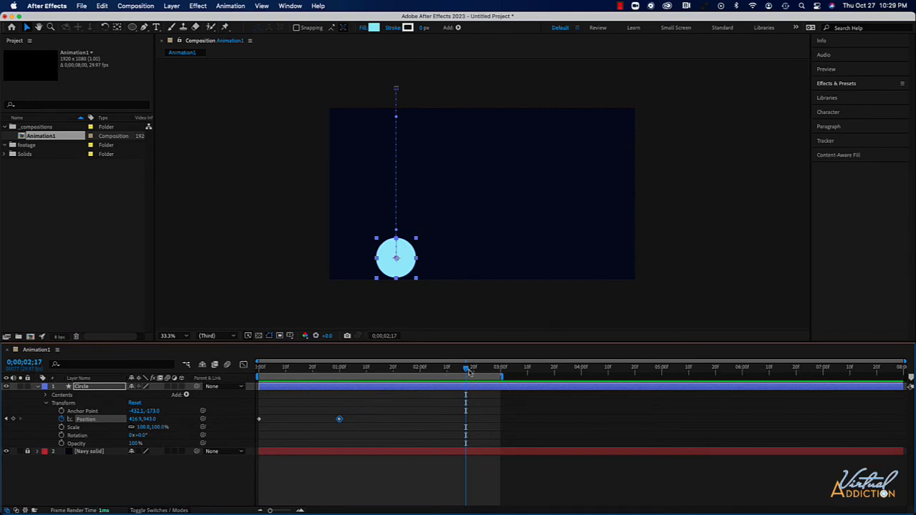
At 2 seconds, add a Position keyframe with the circle raised straight up to about 417, 457.
left_click_drag(464, 370, 422, 374)
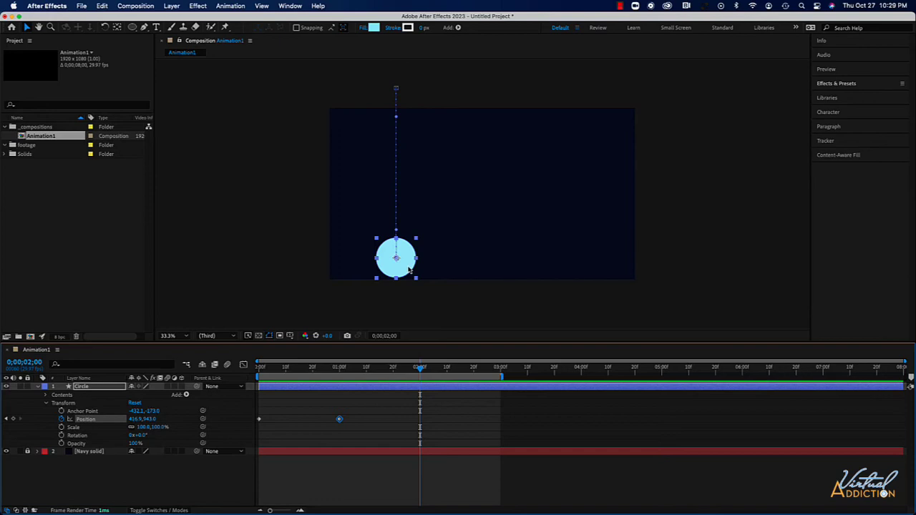
left_click_drag(405, 270, 402, 261)
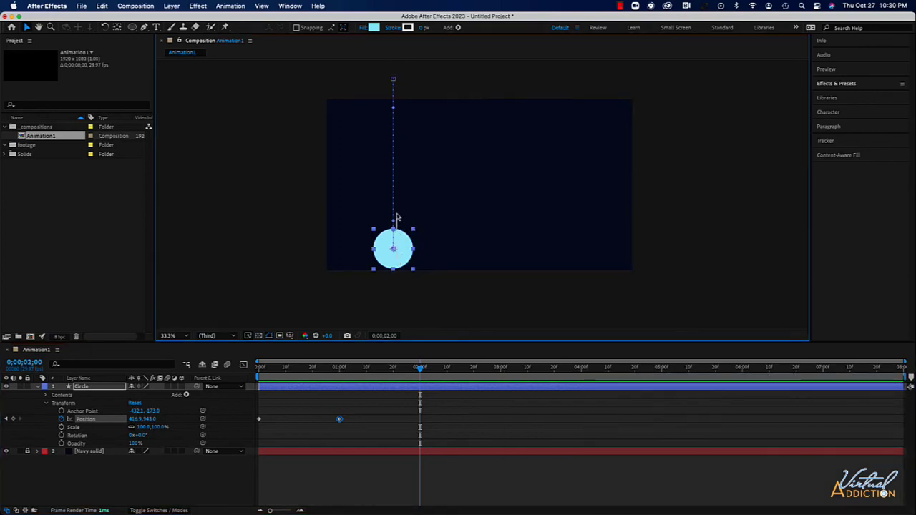
left_click_drag(402, 244, 400, 165)
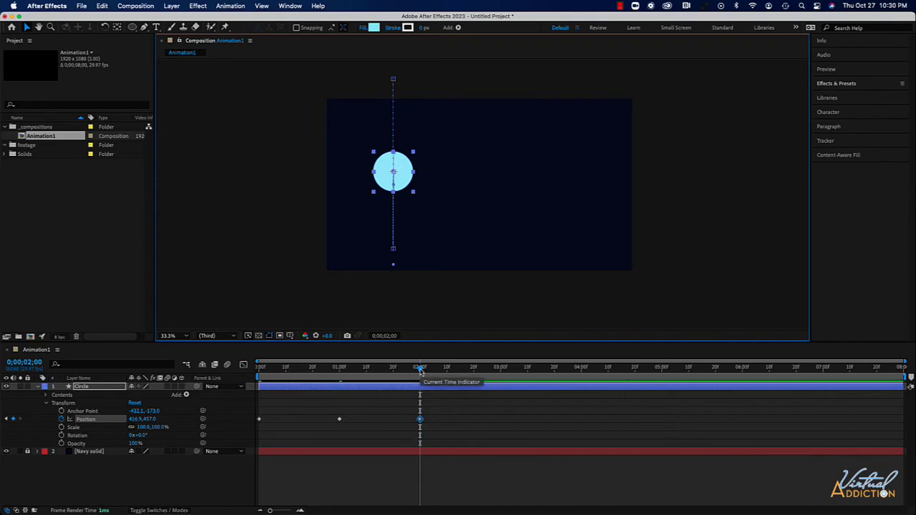
Copy the 1-second Position keyframe to 2 seconds 20 frames so the circle returns to the frame's bottom edge.
left_click_drag(421, 369, 475, 371)
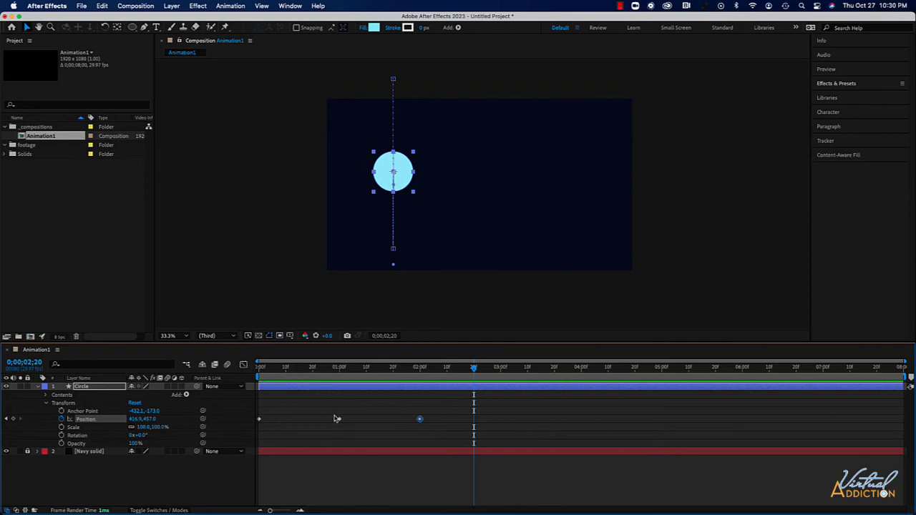
left_click_drag(328, 410, 339, 427)
key("ctrl+v")
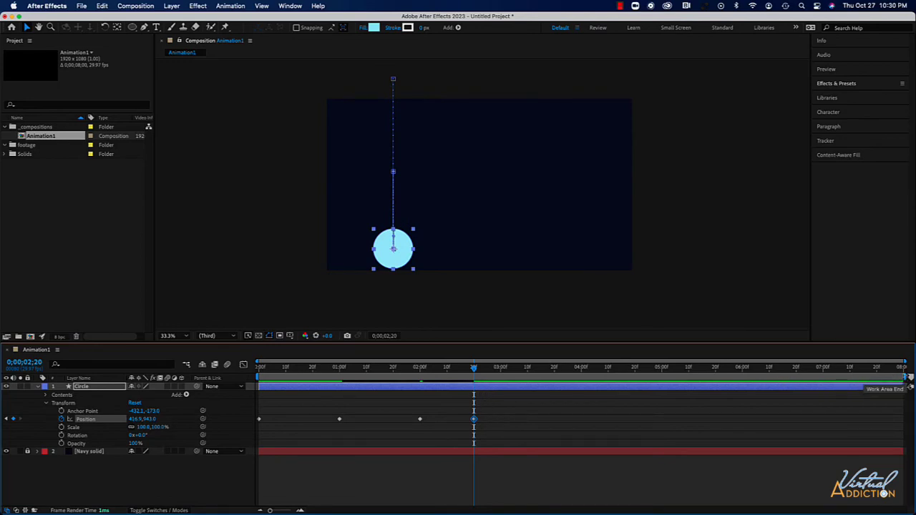
End the work area at about 3 seconds and preview the circle's bounce.
left_click_drag(903, 377, 521, 385)
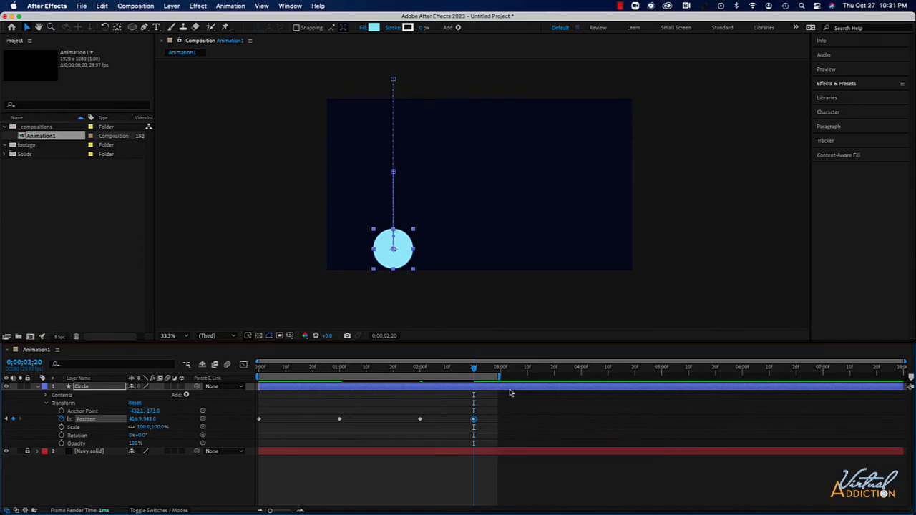
key("space")
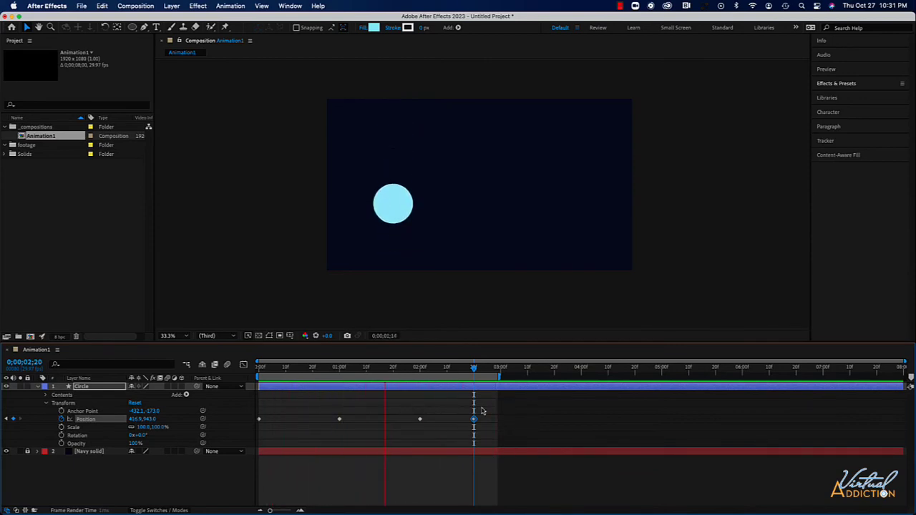
key("space")
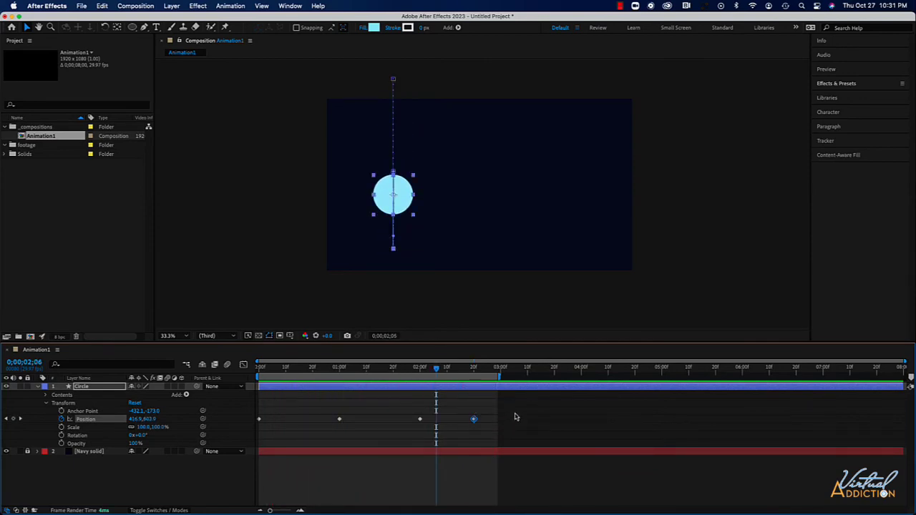
Apply Easy Ease to all four of the circle's Position keyframes.
left_click_drag(513, 412, 244, 431)
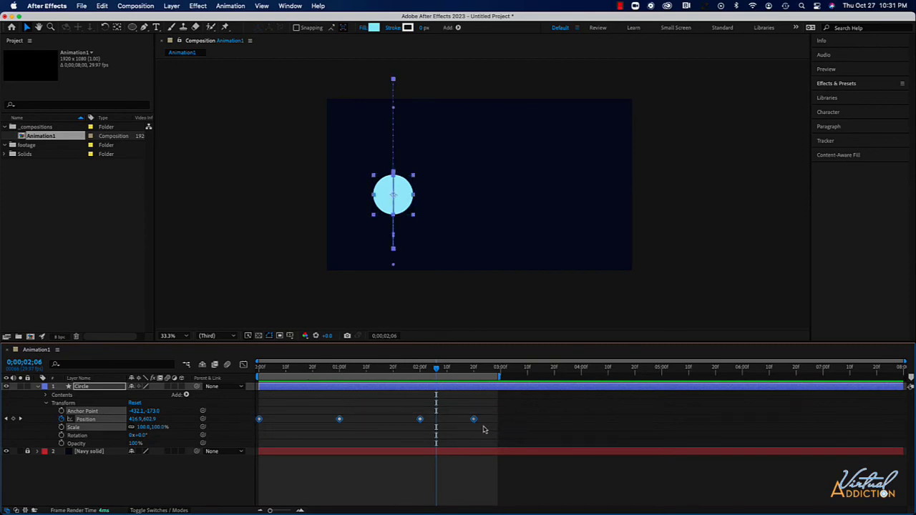
right_click(340, 420)
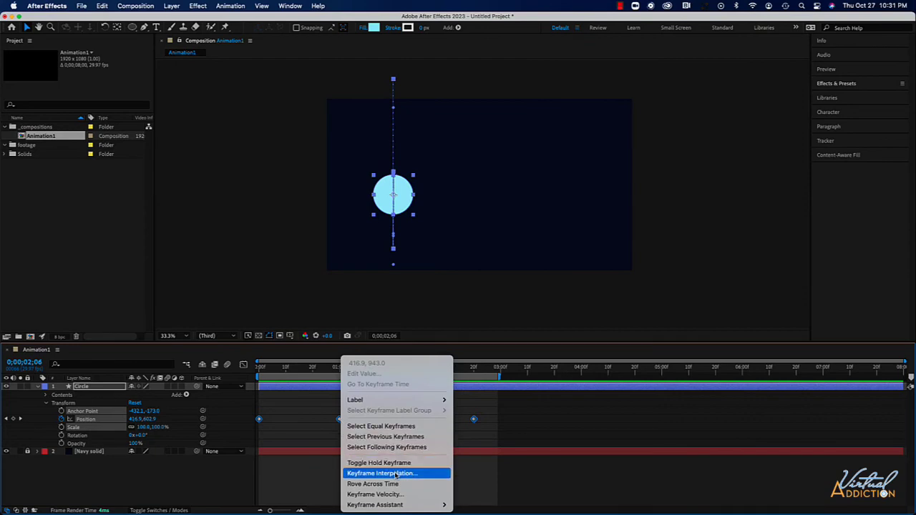
mouse_move(382, 507)
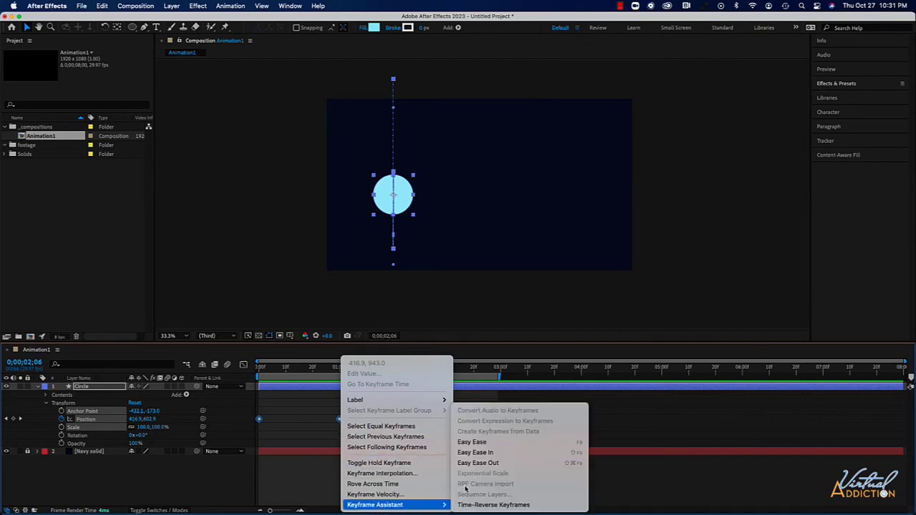
left_click(468, 444)
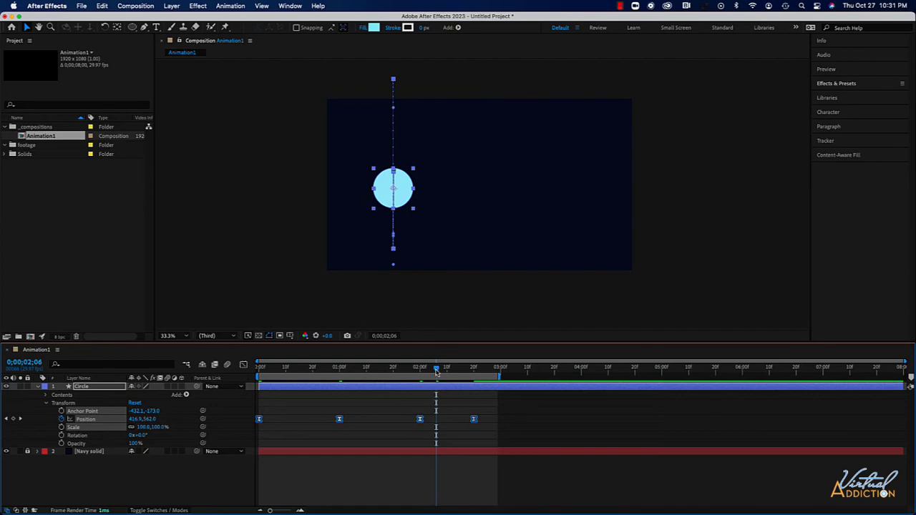
Preview the eased bounce from the start, and play it again with the Circle layer deselected.
left_click_drag(435, 371, 206, 376)
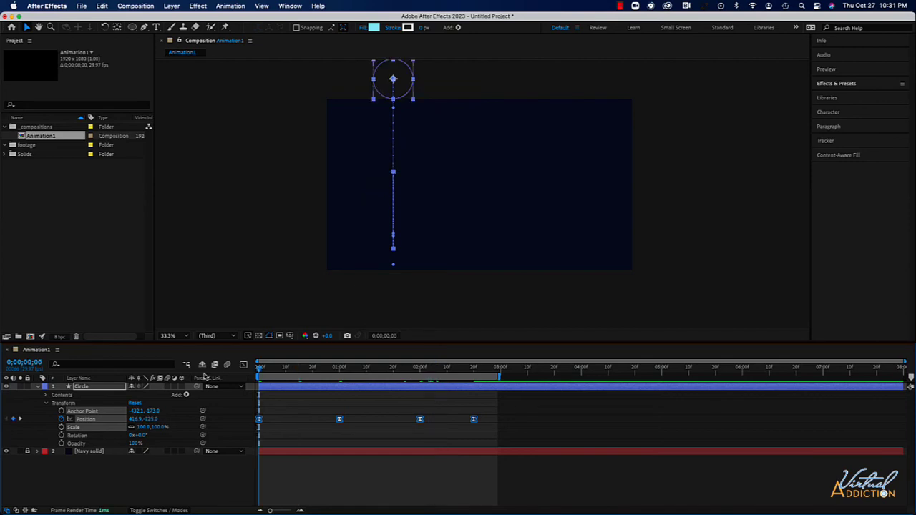
key("space")
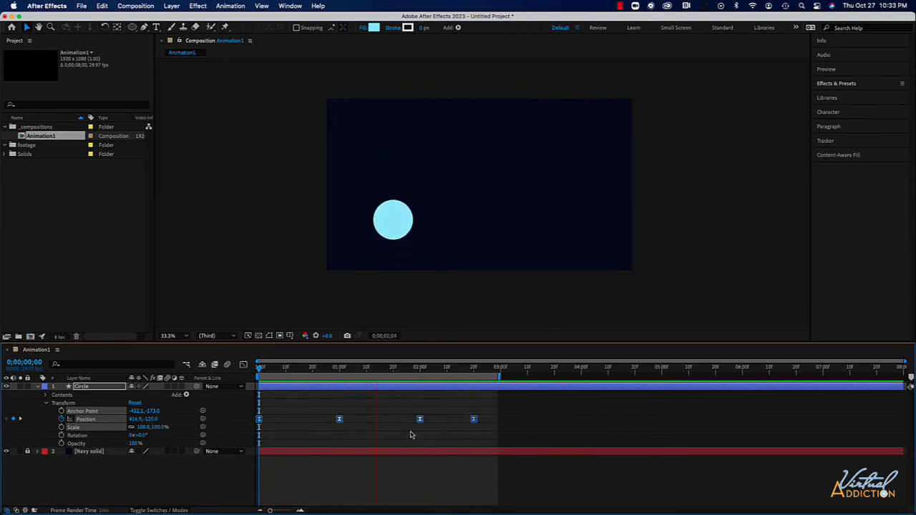
key("space")
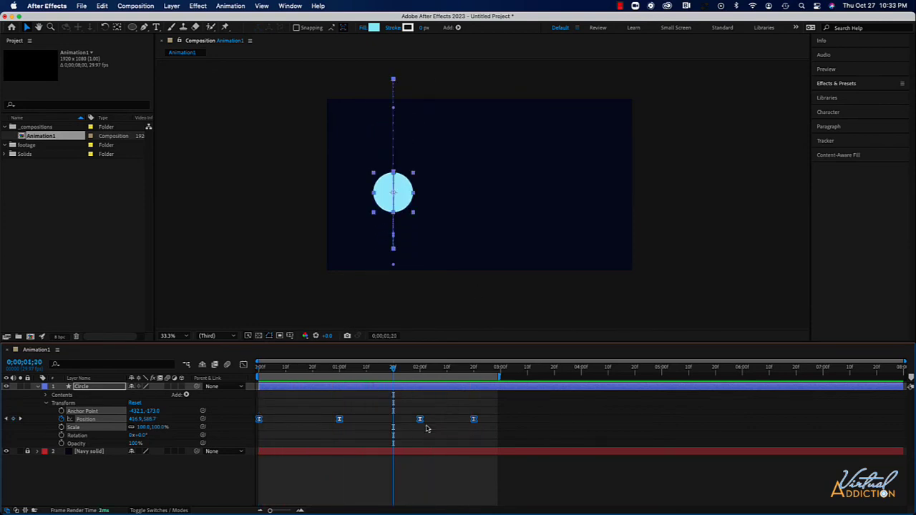
left_click_drag(392, 372, 253, 382)
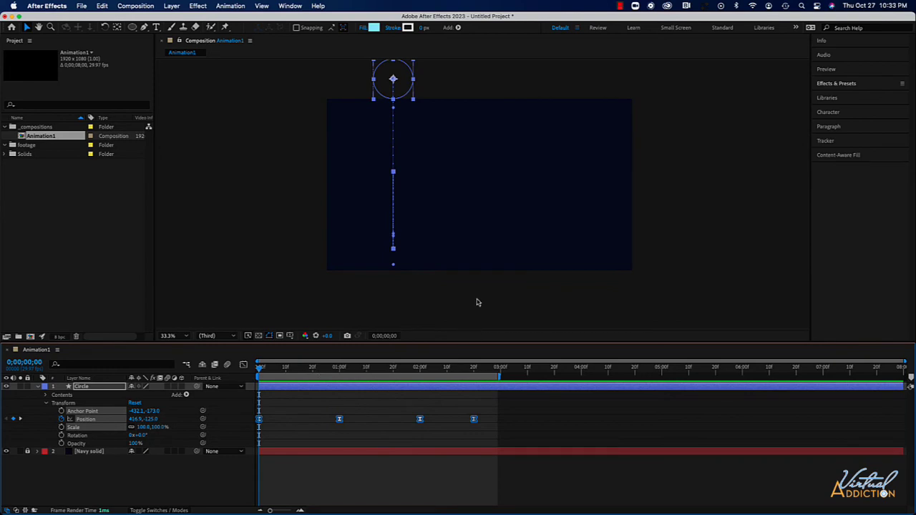
left_click(194, 491)
key("space")
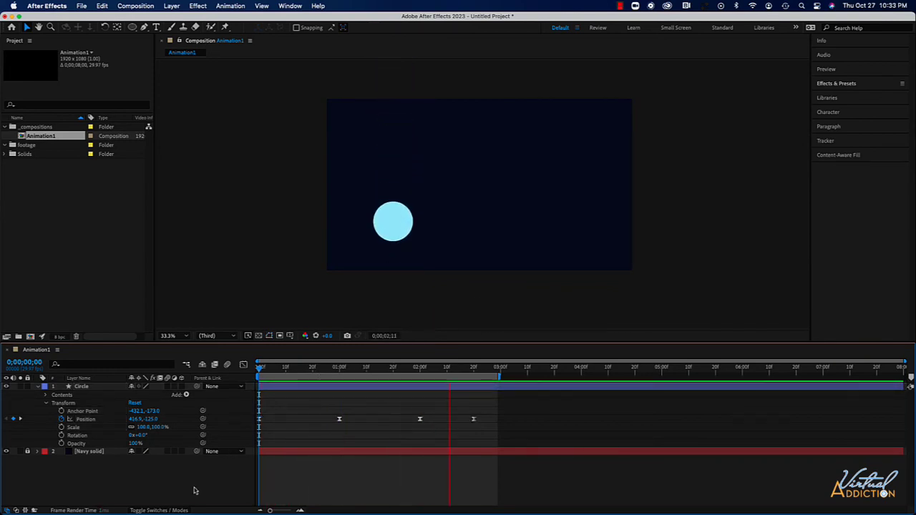
key("space")
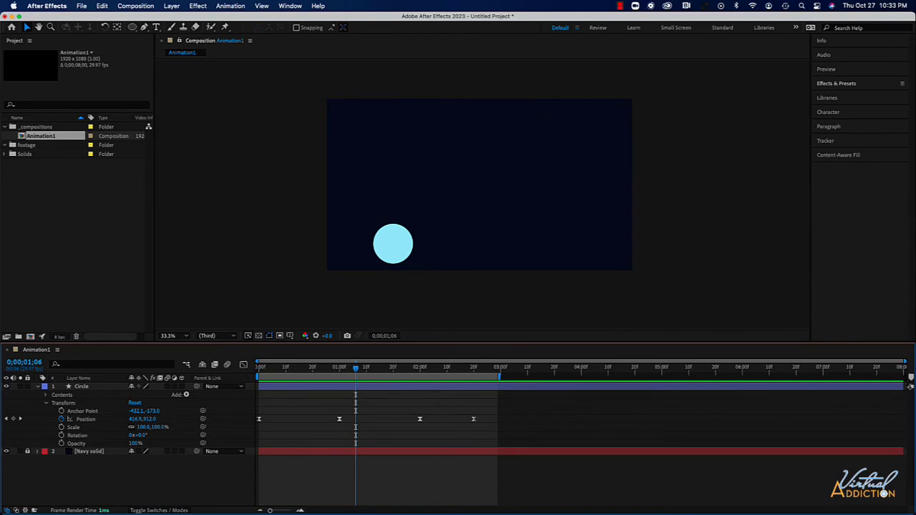
At 0 seconds, add a Scale keyframe to the circle with proportions unlinked and the width narrowed to 77%.
left_click(53, 385)
left_click(228, 400)
left_click_drag(357, 372, 259, 372)
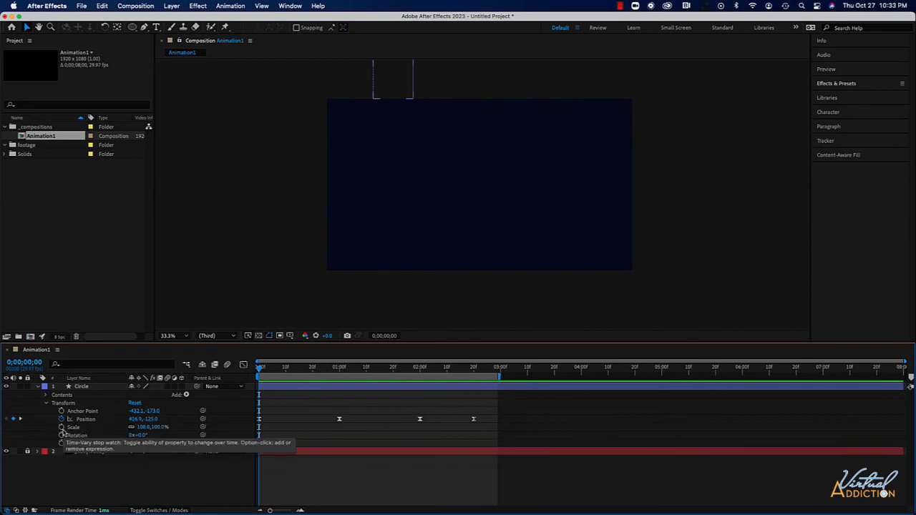
left_click(61, 428)
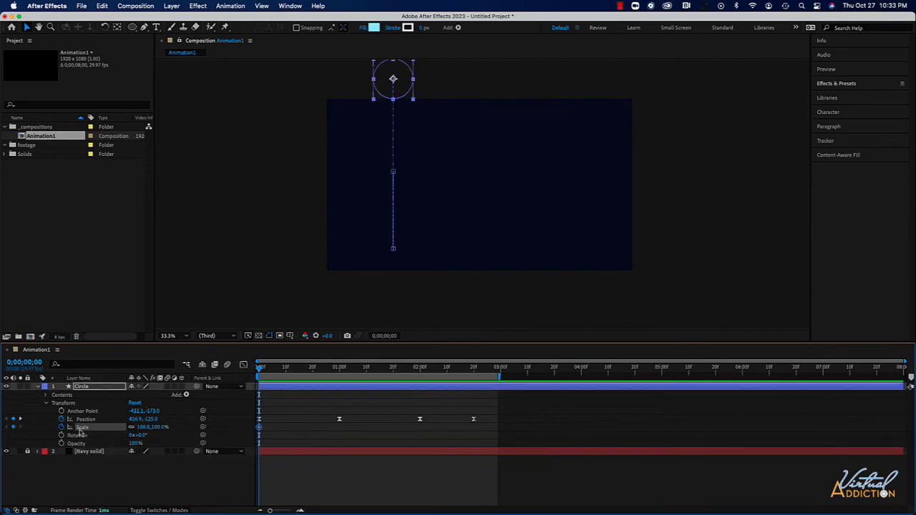
left_click(141, 427)
mouse_move(142, 427)
left_mouse_down()
mouse_move(170, 427)
mouse_move(133, 427)
left_mouse_up()
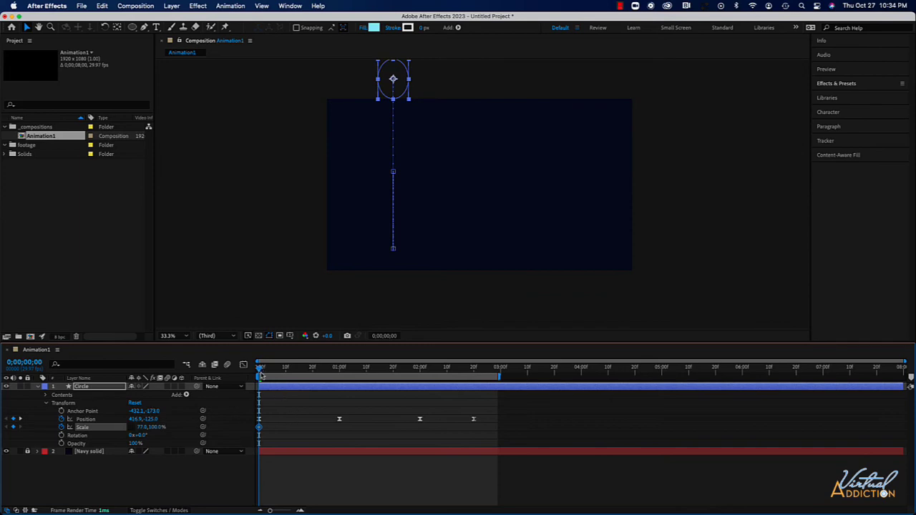
At 1 second, add a Scale keyframe that squashes the circle to 100% width and 49% height.
left_click_drag(261, 372, 339, 377)
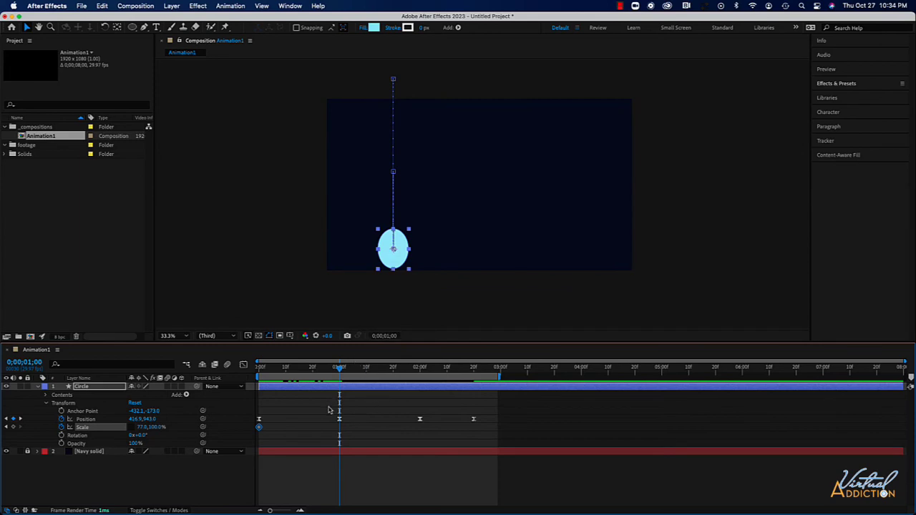
left_click(142, 427)
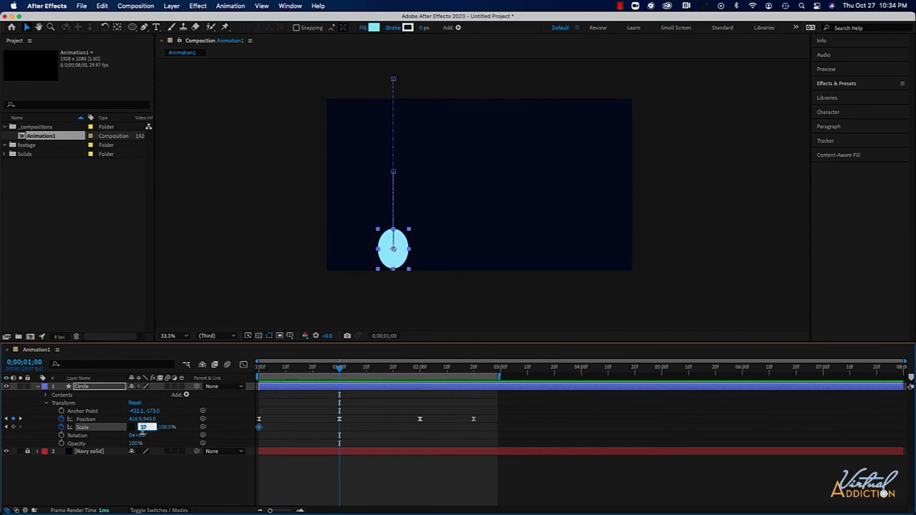
left_click(150, 428)
type("100")
key("Return")
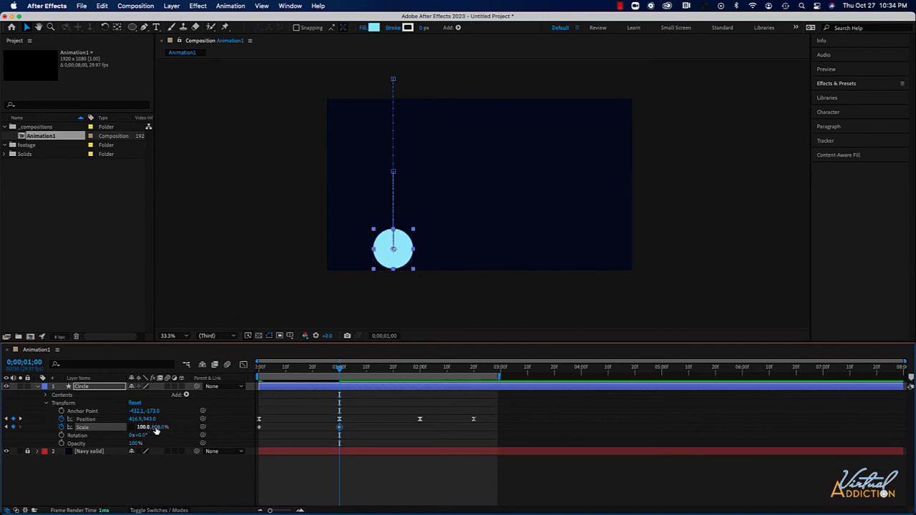
left_click_drag(157, 427, 133, 427)
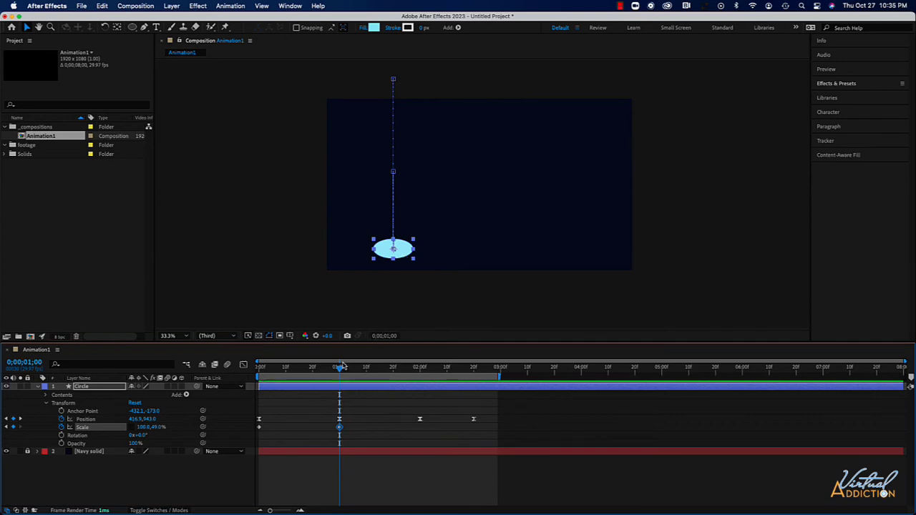
Preview the squash-and-stretch drop from the start of the composition.
left_click_drag(341, 369, 245, 381)
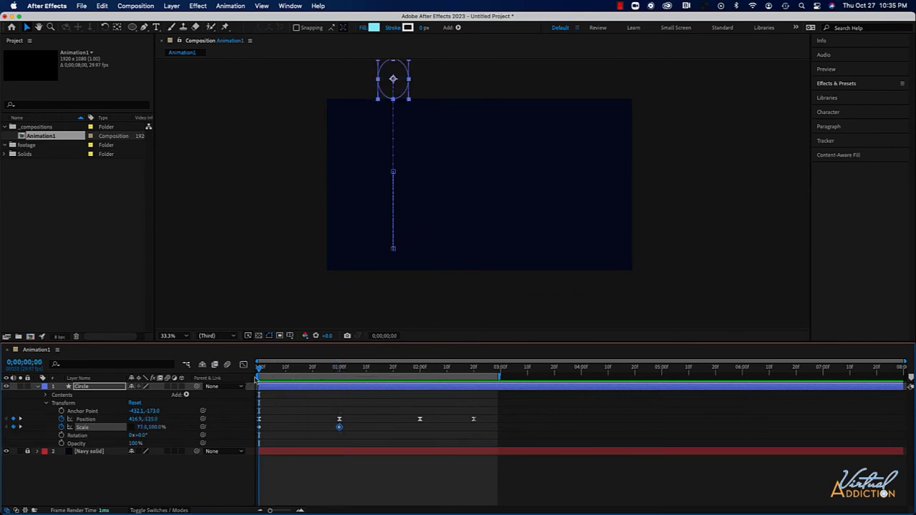
left_click(419, 258)
key("space")
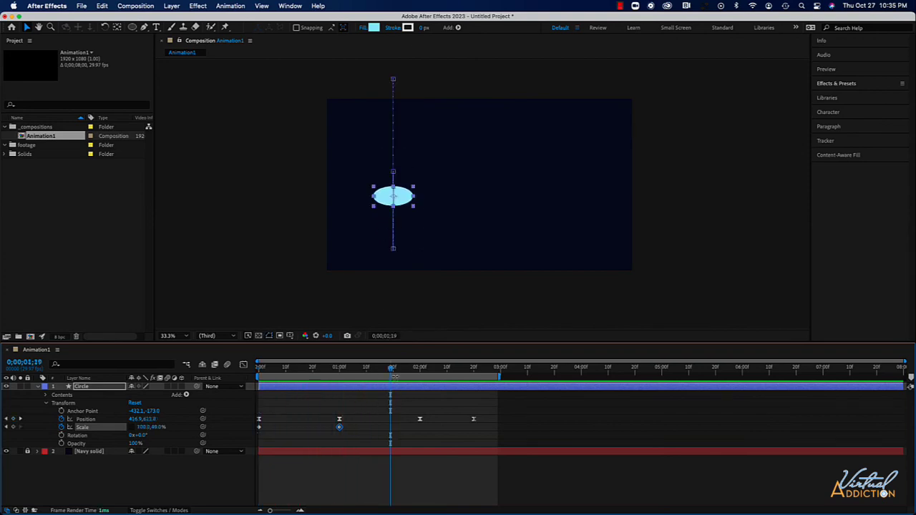
Copy the circle's 0-second Scale keyframe and paste it at 0;00;00;29, just before the squash keyframe.
left_click_drag(391, 371, 342, 378)
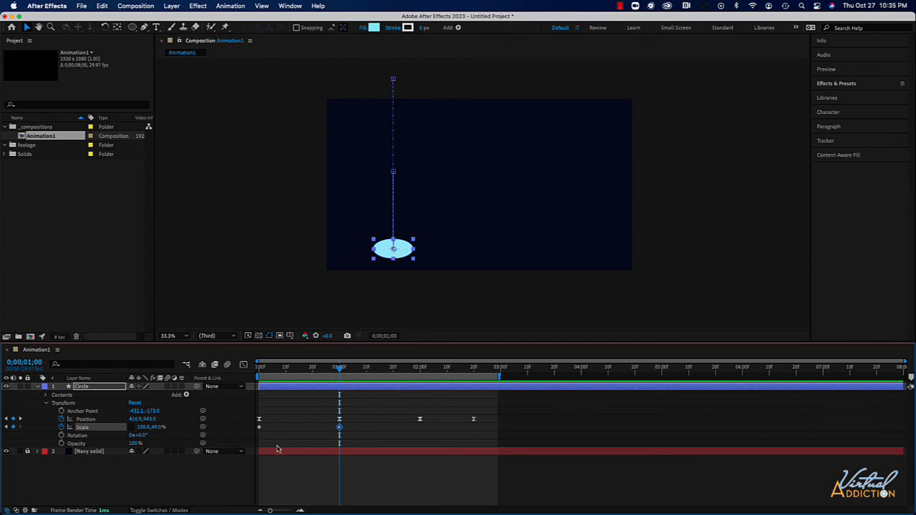
left_click_drag(277, 423, 256, 432)
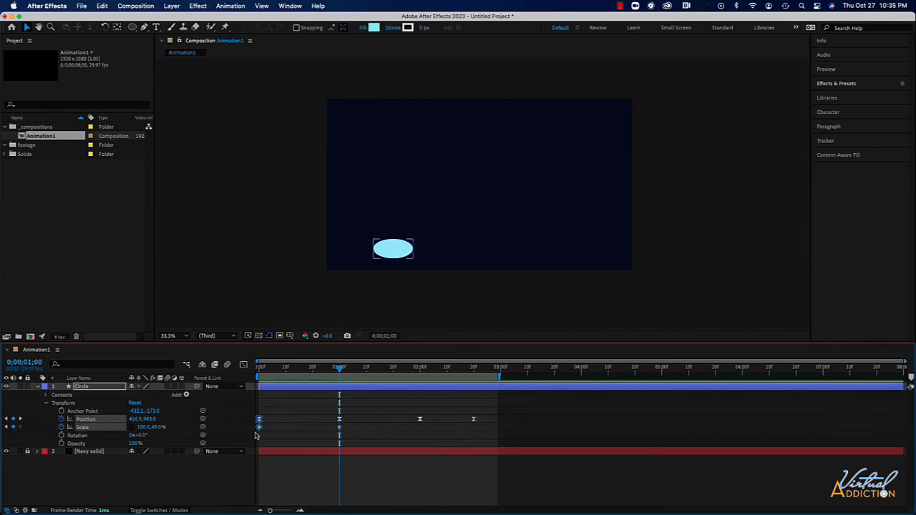
left_click(272, 427)
left_click(259, 428)
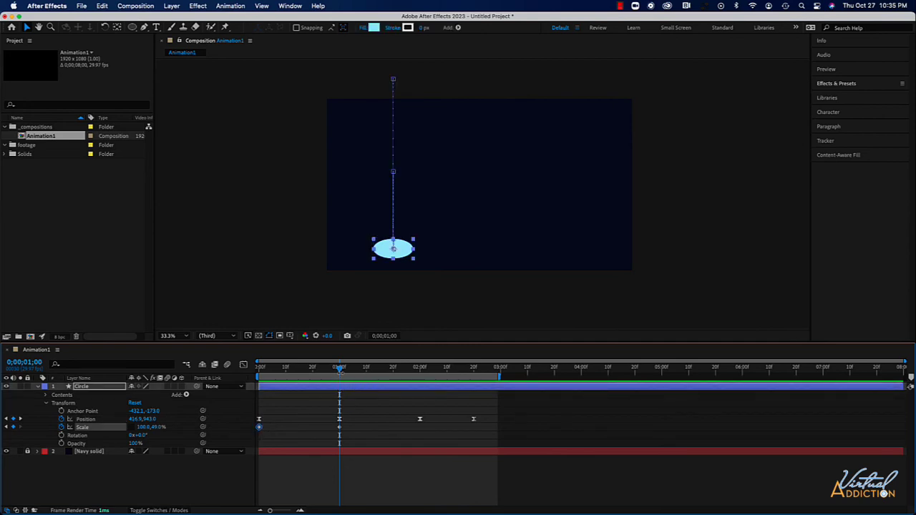
left_click_drag(341, 372, 337, 373)
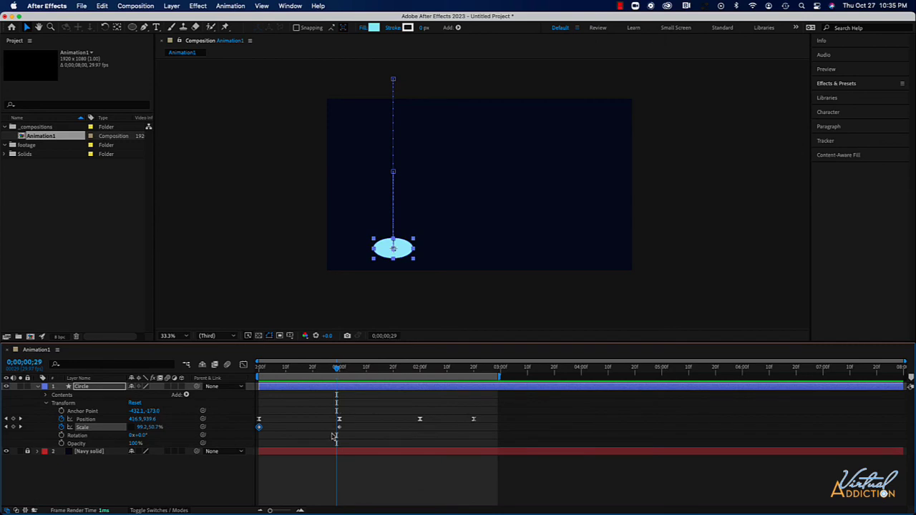
key("cmd+v")
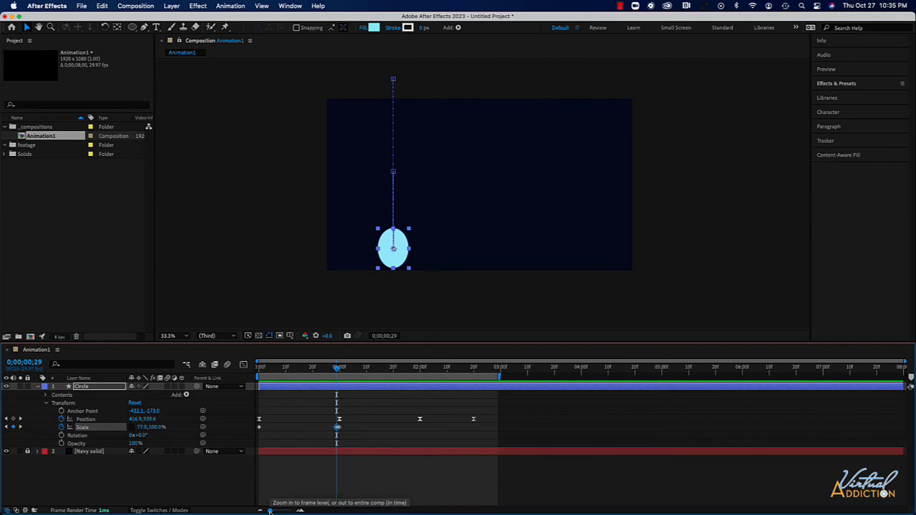
Move the pasted Scale keyframe one frame earlier, to 0;00;00;28.
left_click_drag(269, 511, 287, 511)
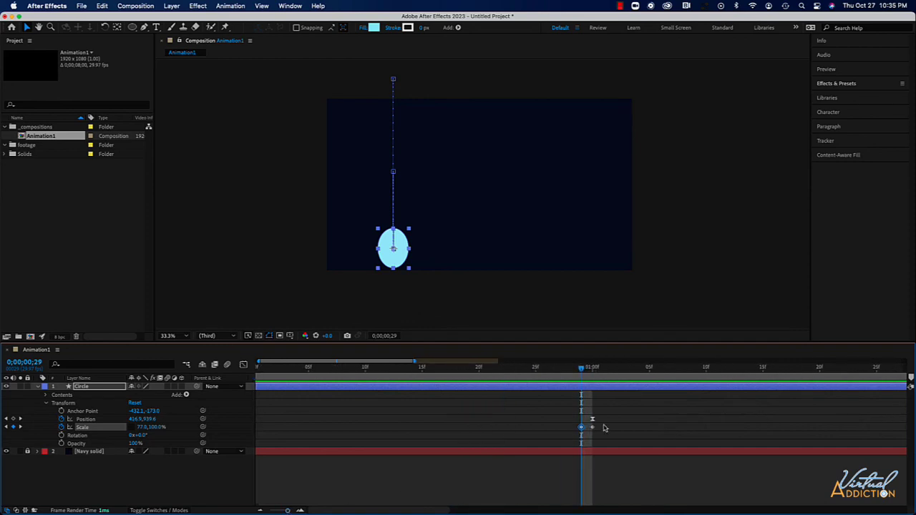
mouse_move(582, 430)
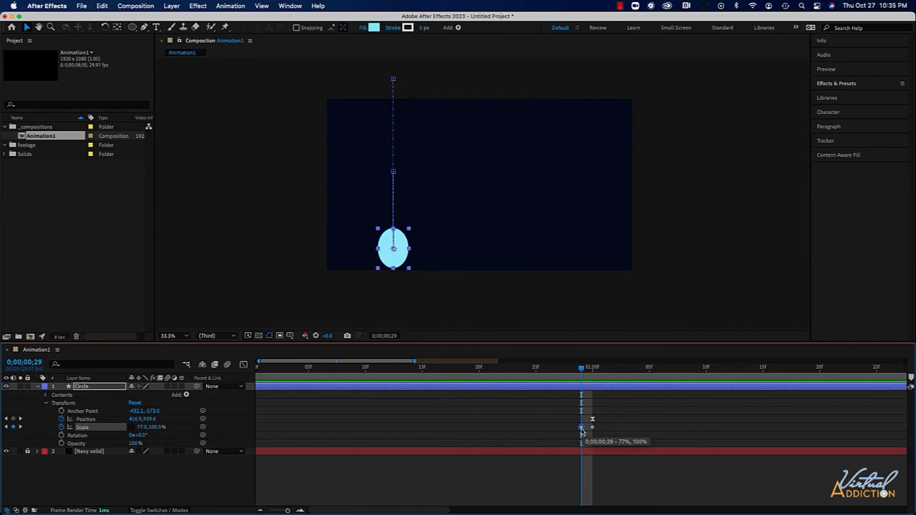
left_click_drag(581, 429, 571, 430)
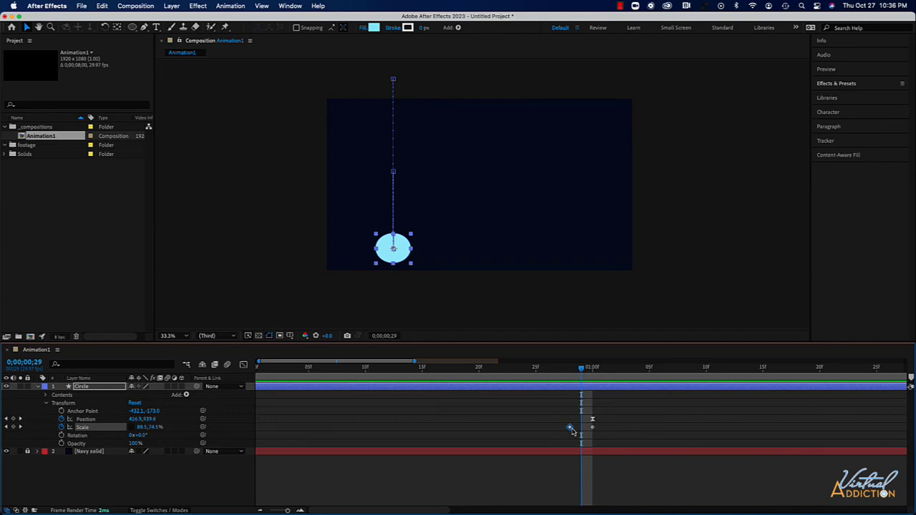
Preview the drop with the delayed squash from the start of the composition.
scroll(572, 430, "right", 3)
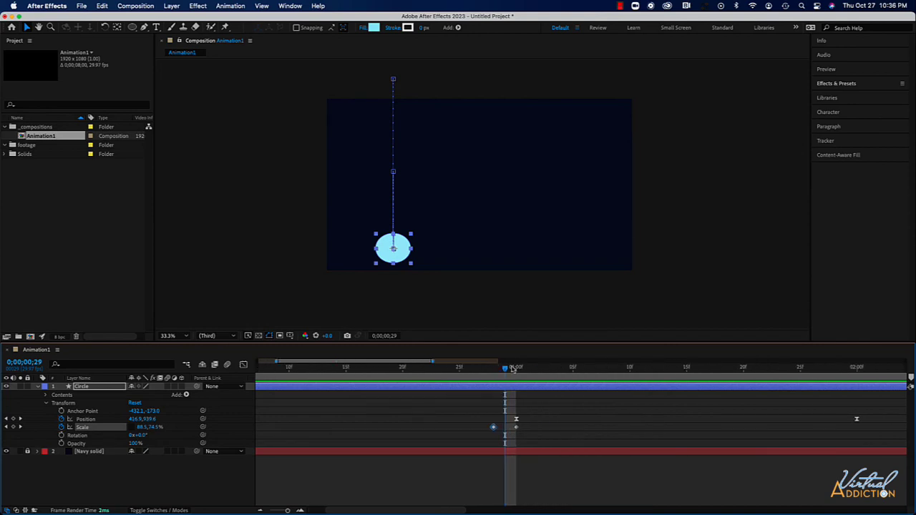
left_click_drag(286, 510, 282, 511)
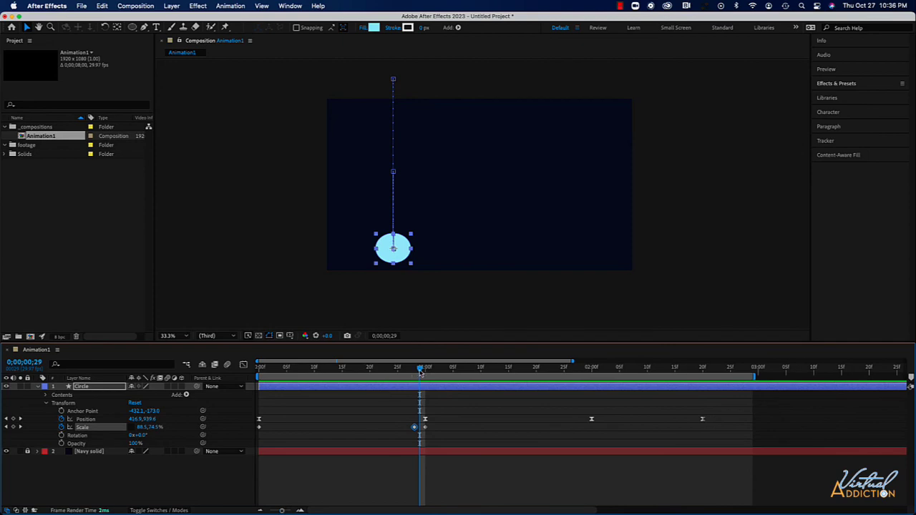
left_click_drag(420, 372, 255, 382)
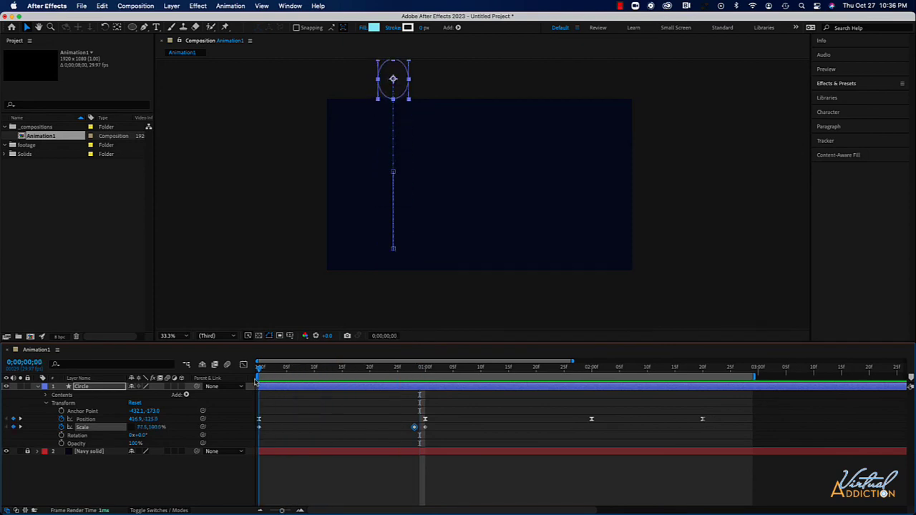
key("space")
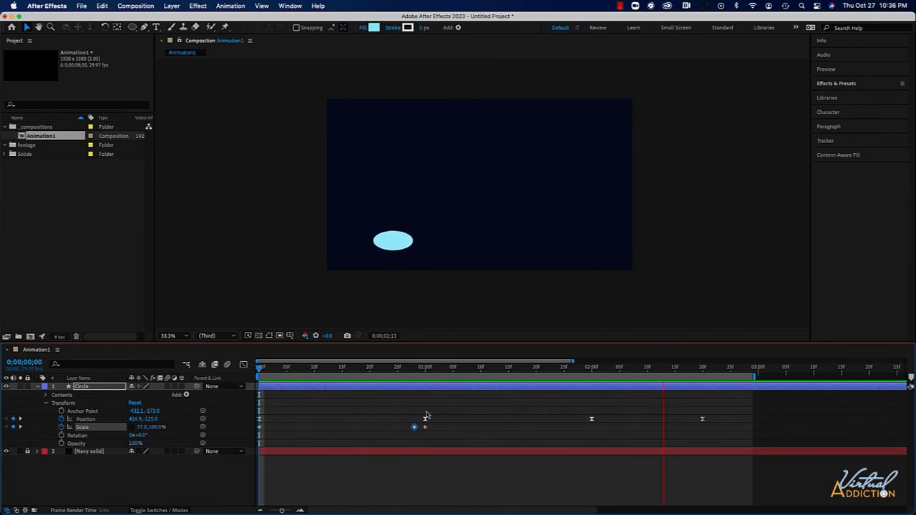
Paste the copied Scale keyframe at 0;00;01;03 and set its width to 93%.
left_click(425, 367)
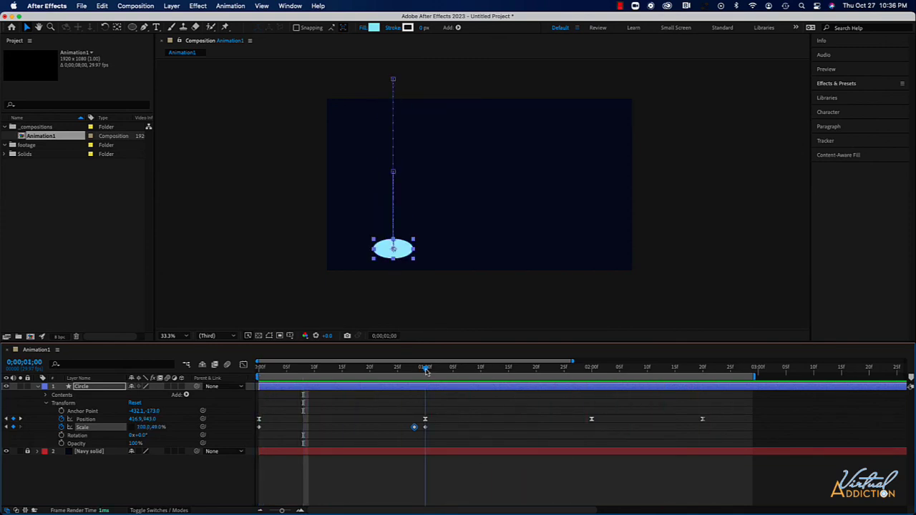
left_click_drag(425, 370, 441, 370)
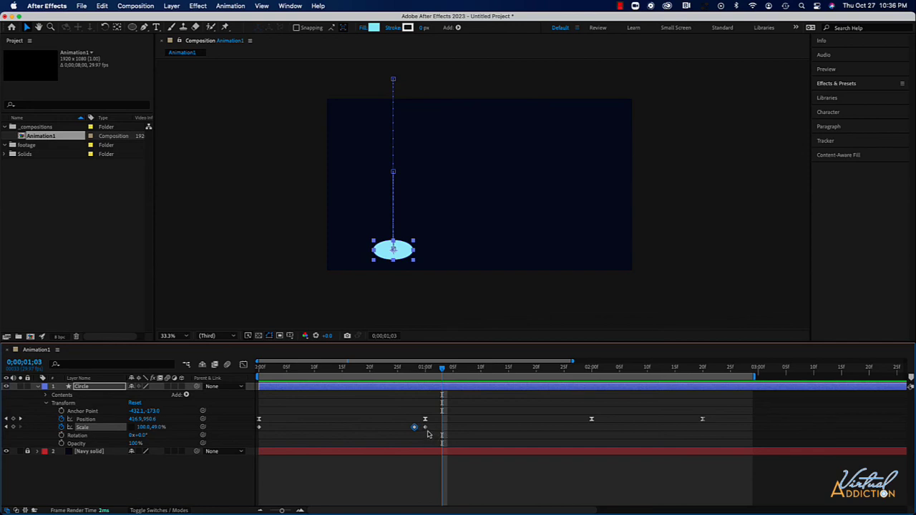
key("super+v")
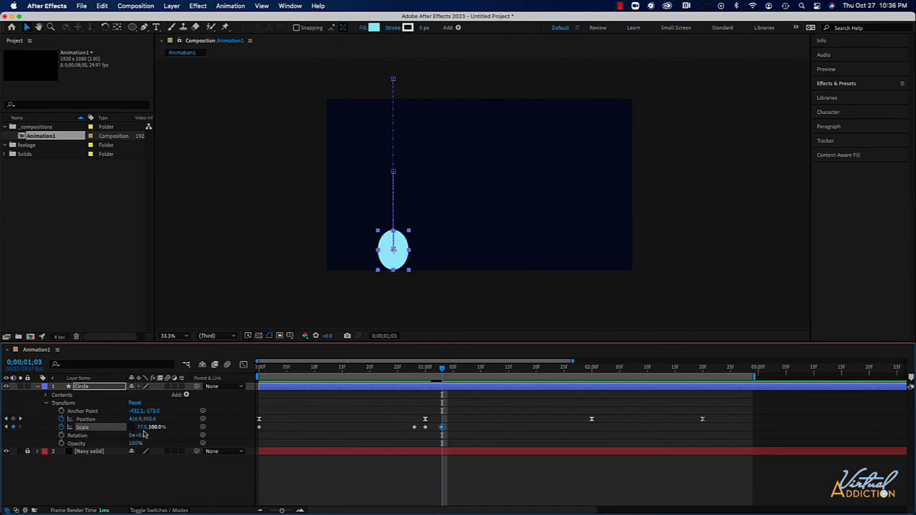
left_click_drag(142, 428, 153, 428)
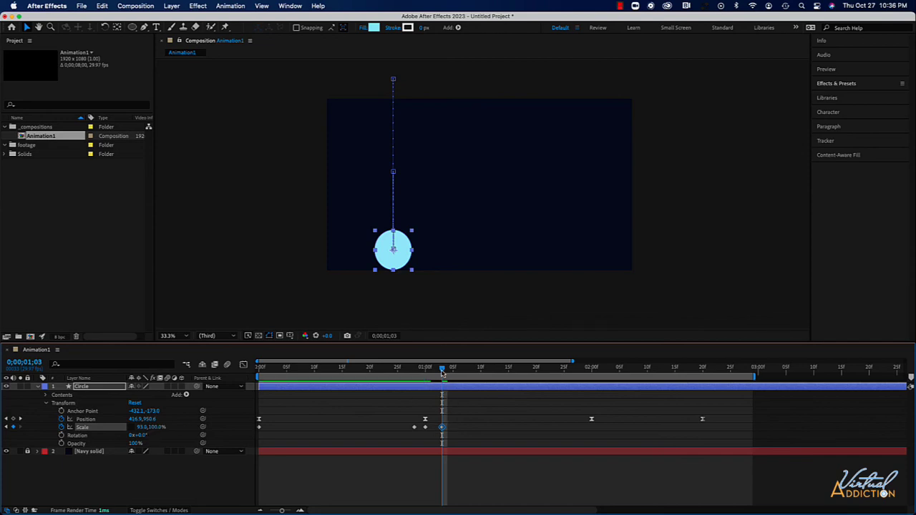
At 1 second, lower the squashed circle to the composition's bottom edge, at Y about 1003, and preview the bounce from the start.
left_click_drag(442, 373, 426, 372)
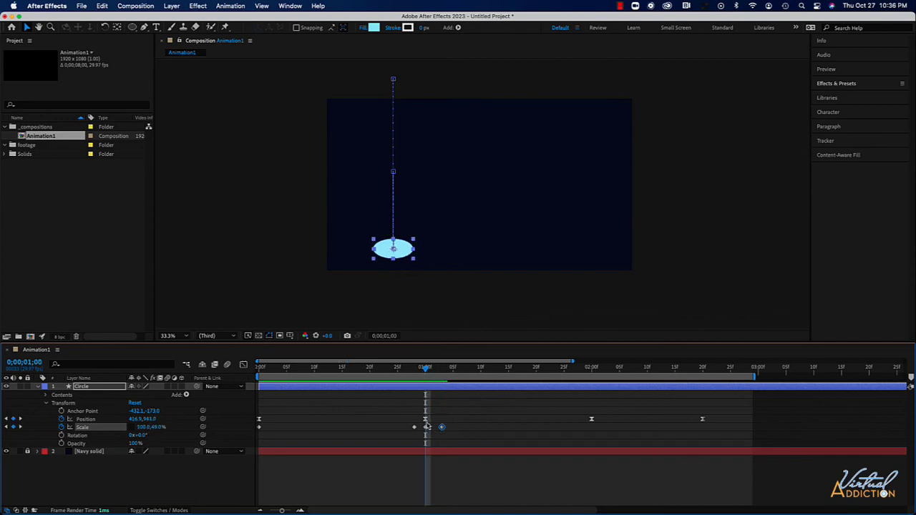
left_click_drag(401, 255, 401, 265)
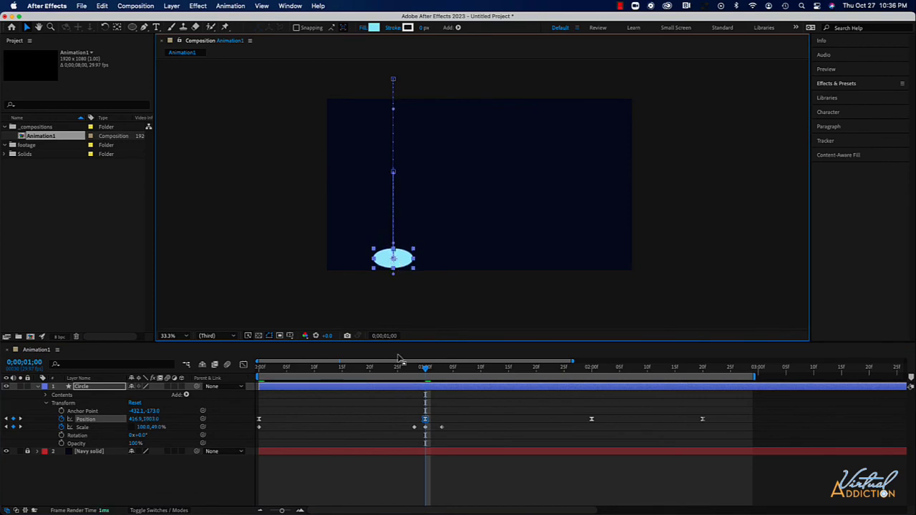
key("Page_Up")
key("Page_Up")
key("Page_Up")
key("Home")
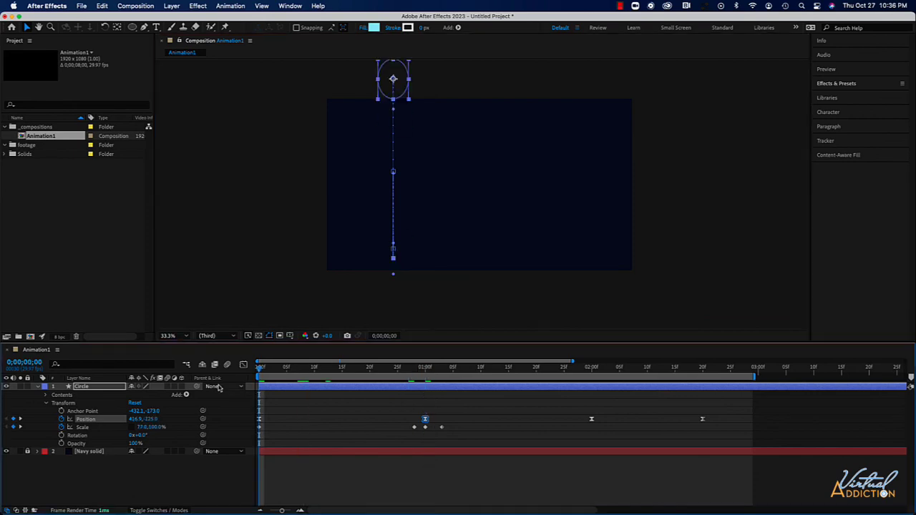
key("space")
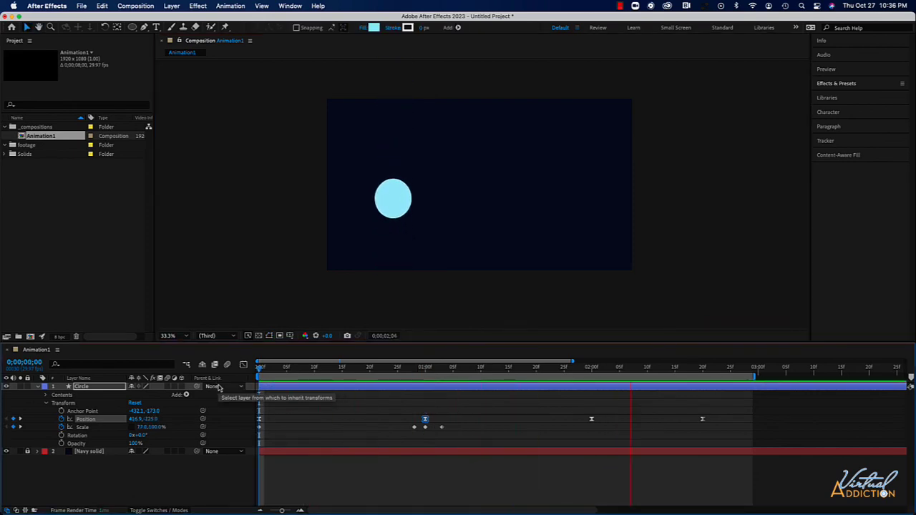
key("space")
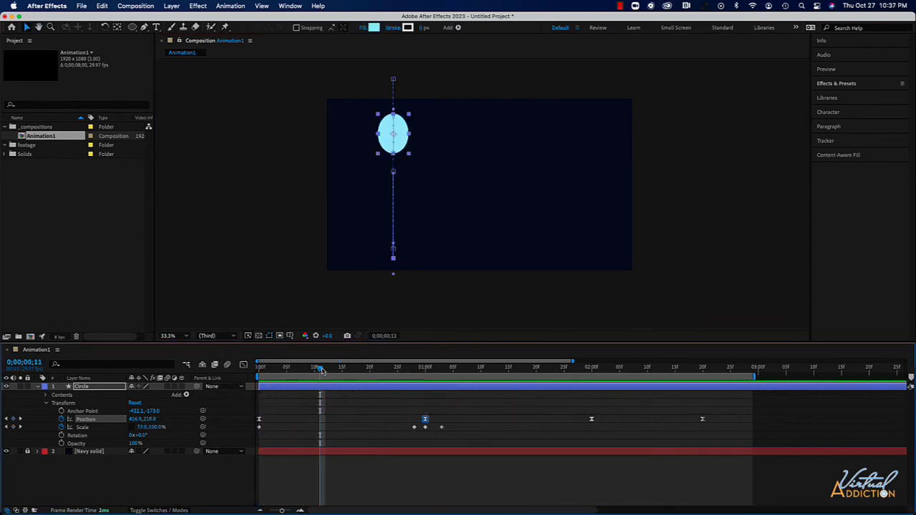
Add a Position keyframe at 0;00;00;28 that raises the circle fully inside the frame, at Y about 930, and preview the result.
left_click_drag(321, 370, 414, 374)
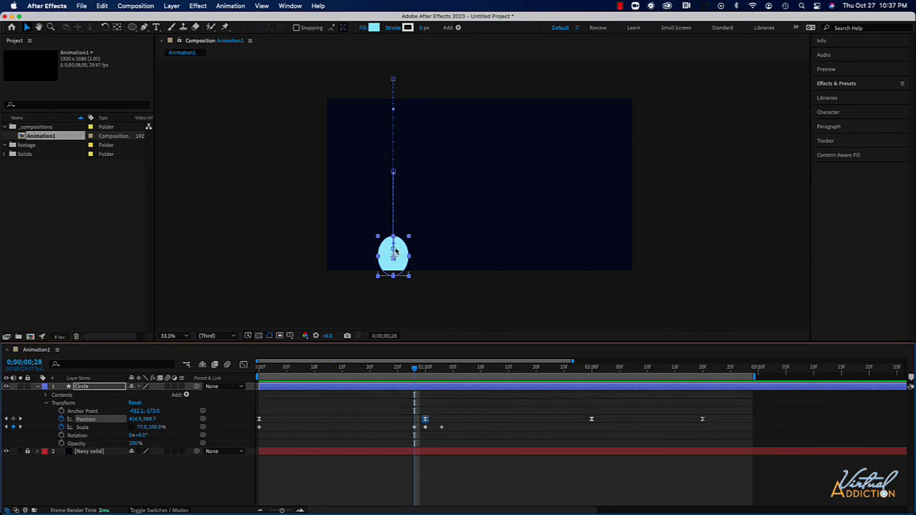
left_click(402, 265)
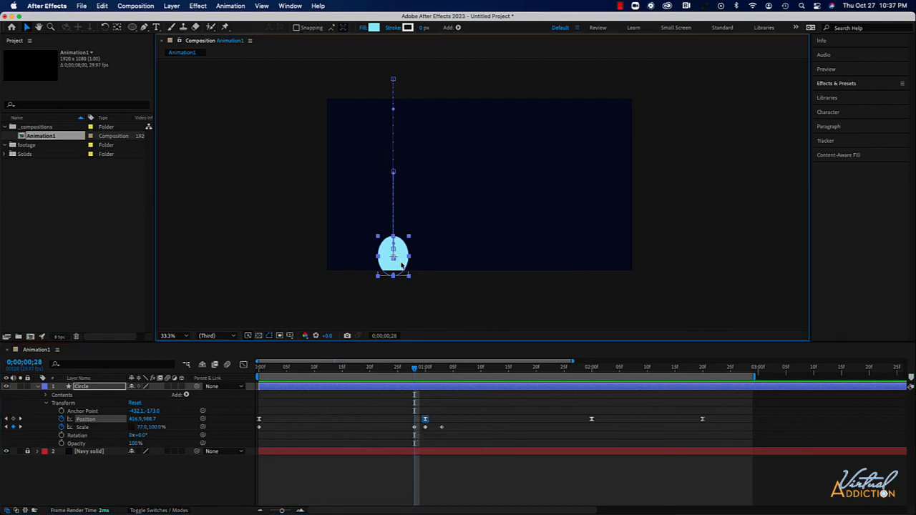
key("shift+Up")
key("shift+Up")
key("shift+Up")
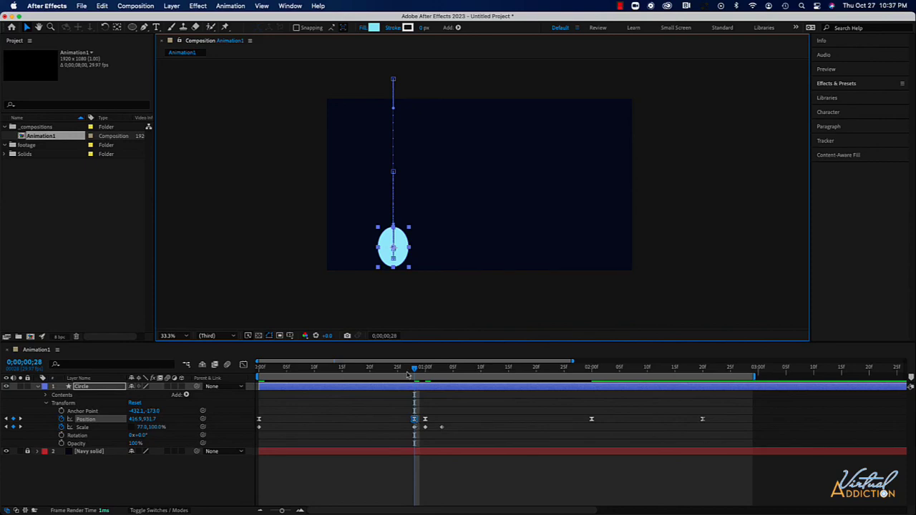
key("space")
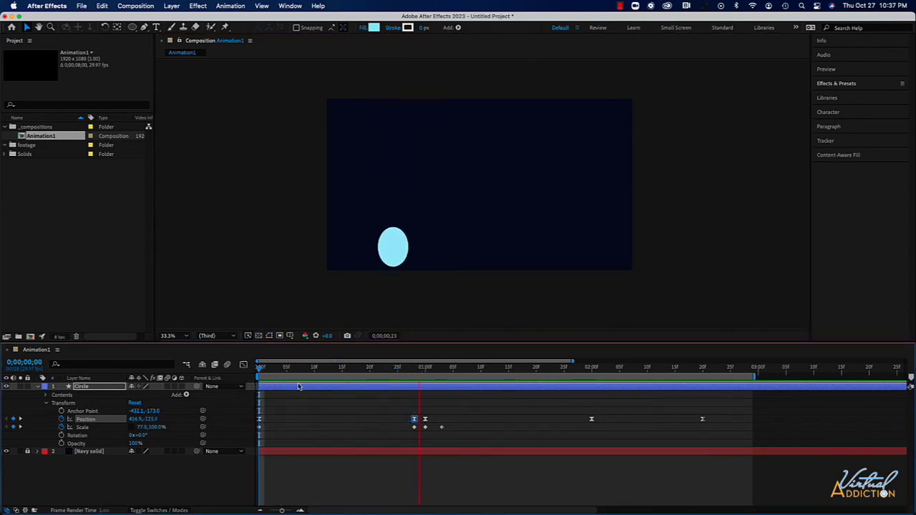
key("space")
Copy the circle's Position keyframe from 0;00;00;28 and paste it at 0;00;01;03.
left_click(425, 370)
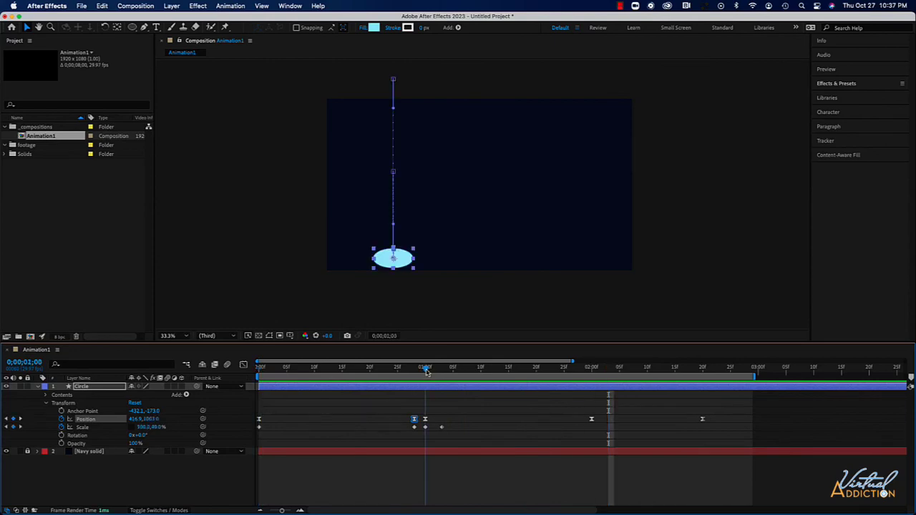
left_click_drag(426, 371, 442, 369)
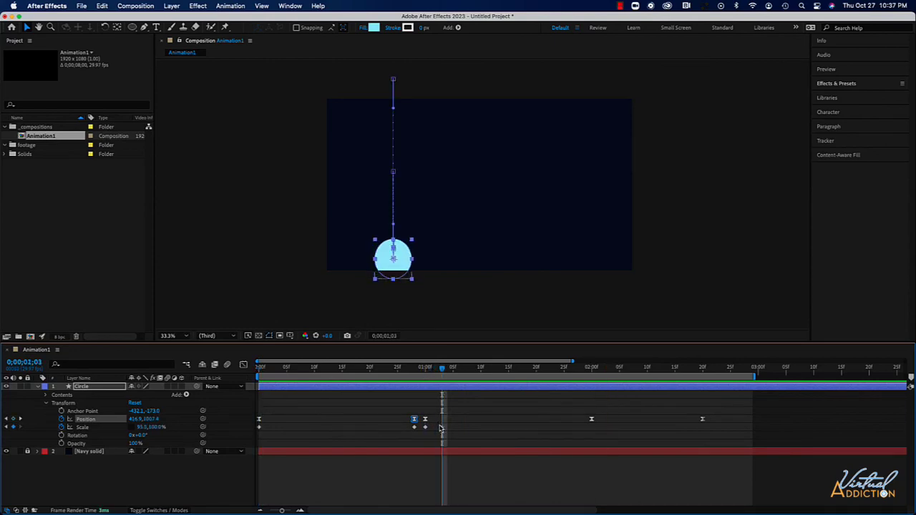
left_click_drag(407, 413, 417, 423)
key("super+v")
Preview the corrected first bounce from the start of the composition.
left_click_drag(443, 371, 240, 381)
key("space")
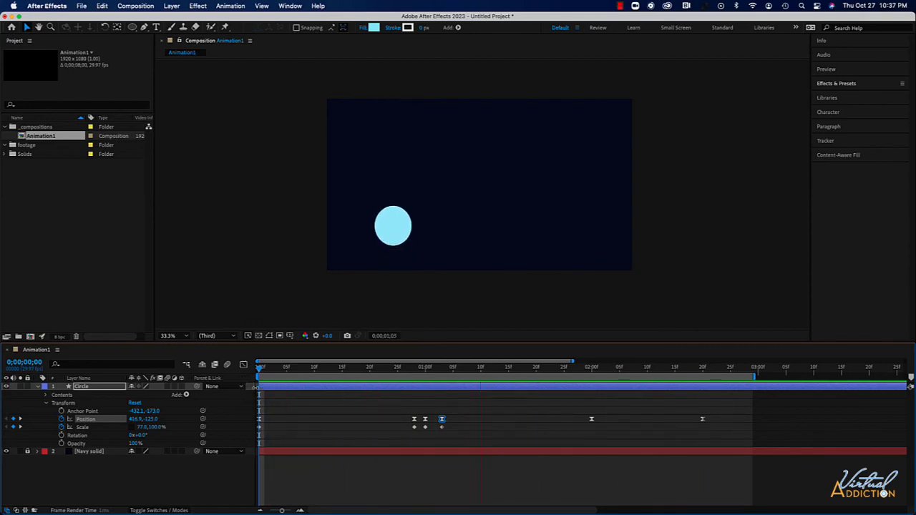
key("space")
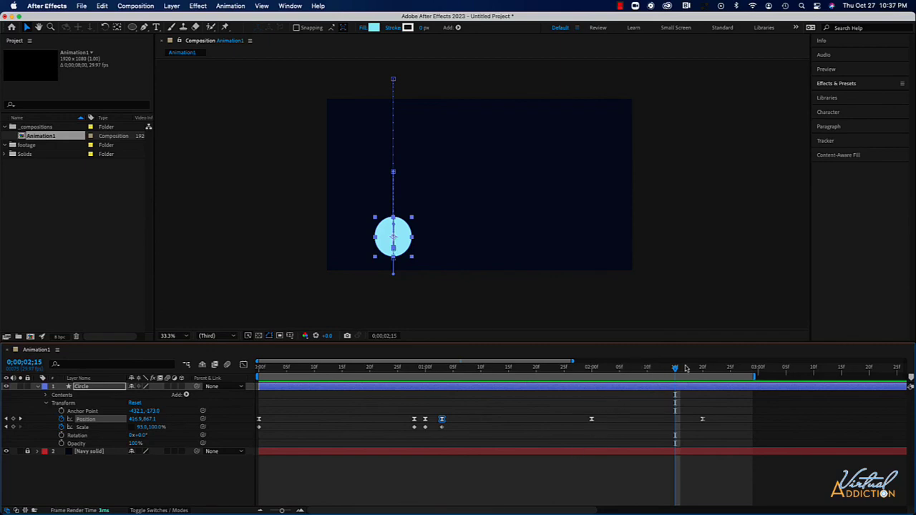
Copy the Scale keyframes at 0;00;00;28 and 0;00;01;00 and paste them starting at 0;00;02;18 for the second landing.
left_click_drag(676, 369, 702, 376)
left_click_drag(395, 426, 429, 433)
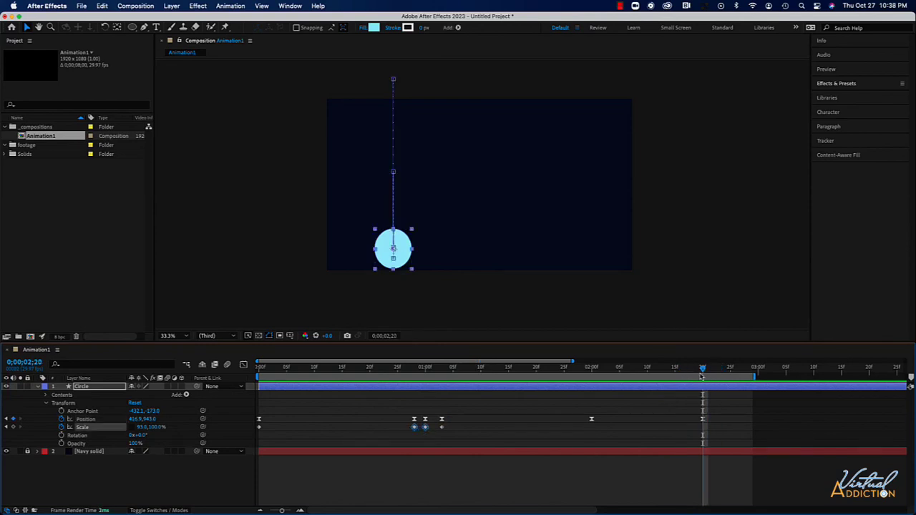
left_click_drag(703, 372, 691, 372)
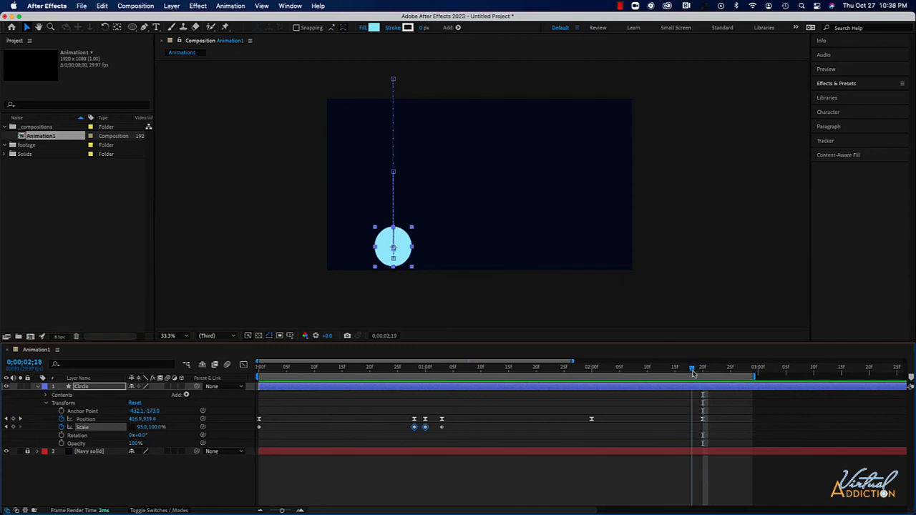
key("super+v")
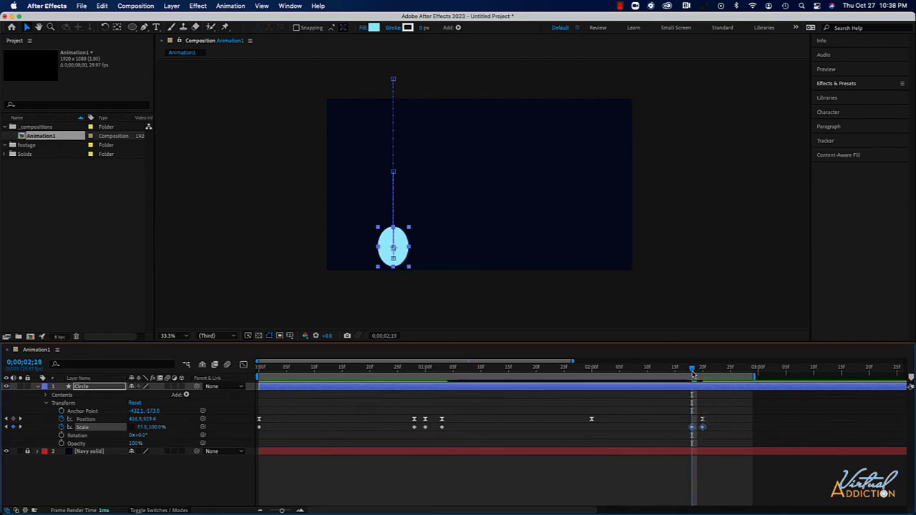
left_click_drag(692, 374, 703, 373)
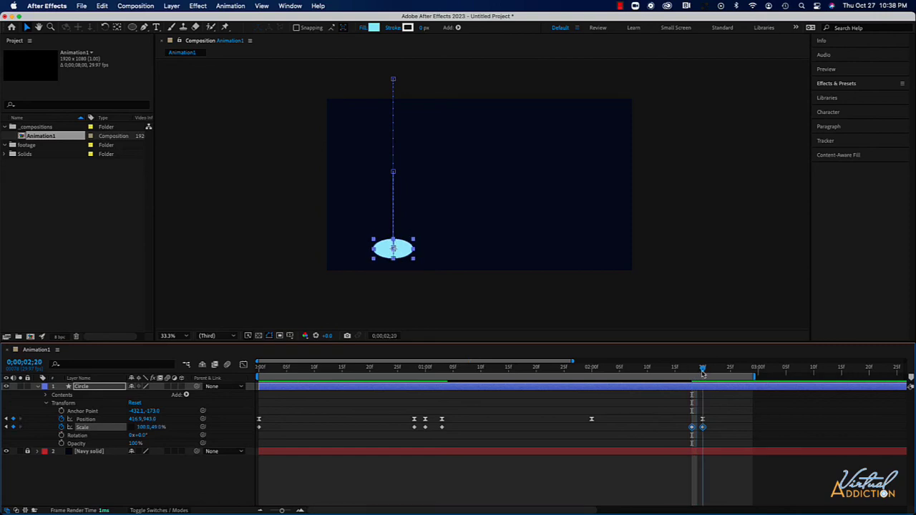
Copy the circle's Position keyframes at 0;00;00;28 and 0;00;01;00 and paste them starting at 0;00;02;18 for the second landing.
left_click_drag(703, 372, 692, 374)
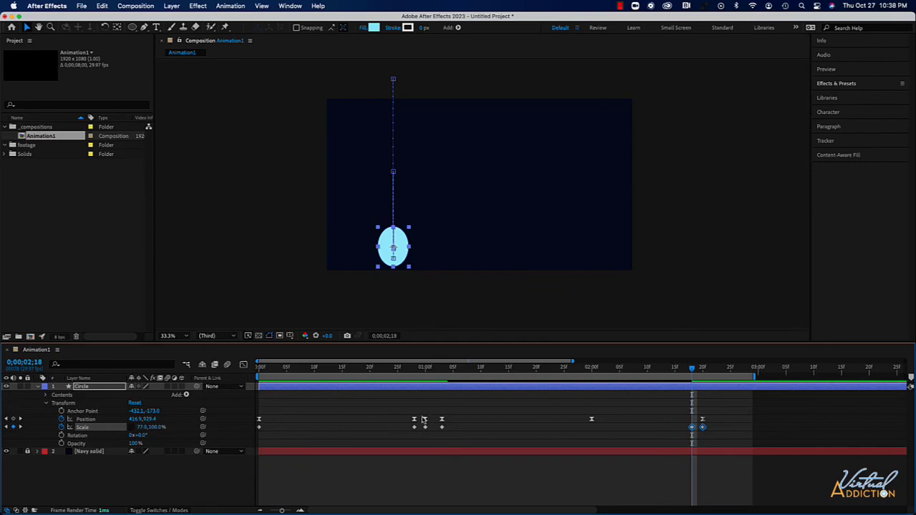
left_click_drag(394, 416, 430, 424)
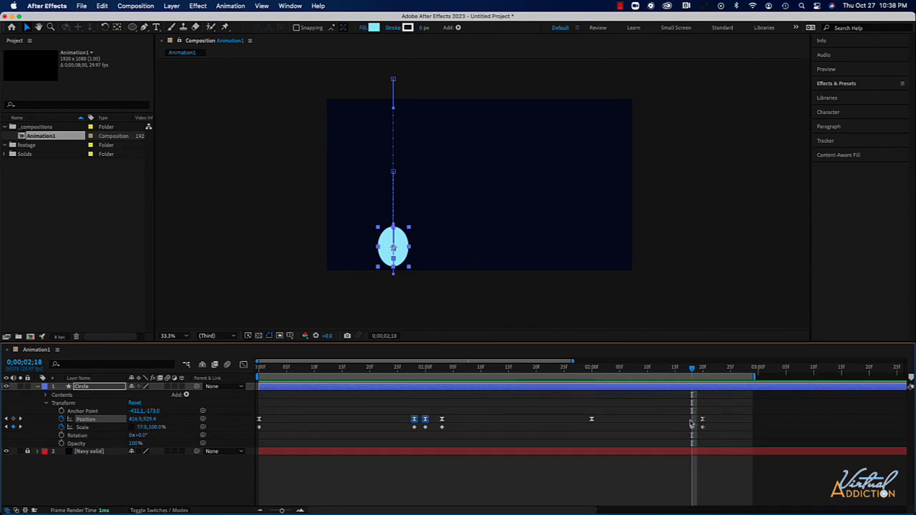
key("ctrl+v")
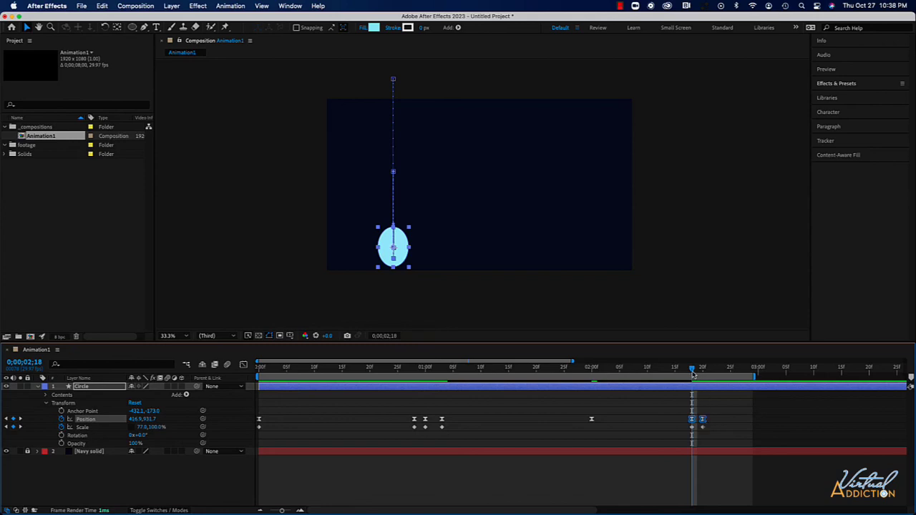
mouse_move(692, 374)
left_mouse_down()
mouse_move(681, 373)
mouse_move(708, 376)
left_mouse_up()
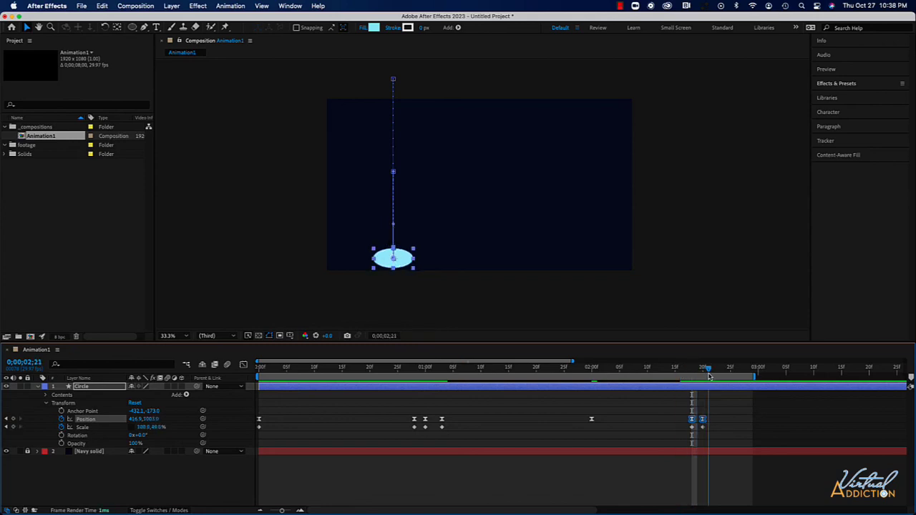
Preview both landings of the circle from the start of the composition.
key("Home")
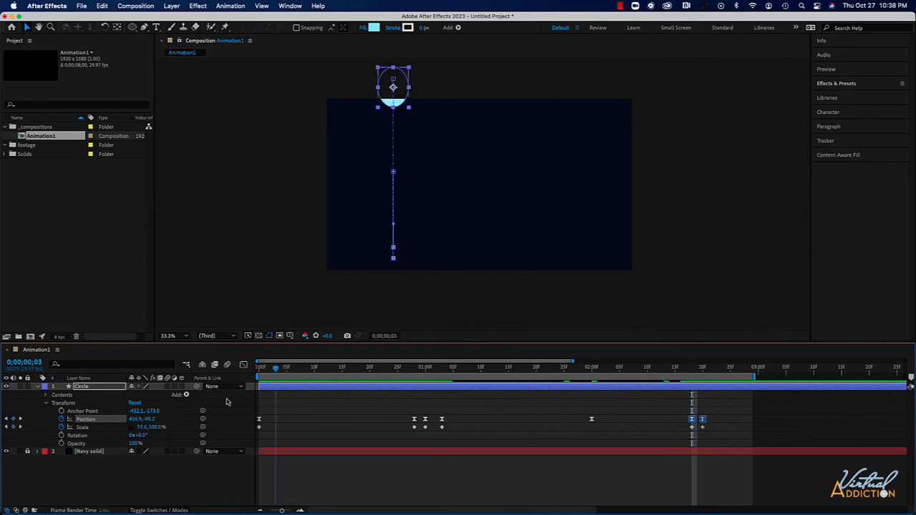
key("space")
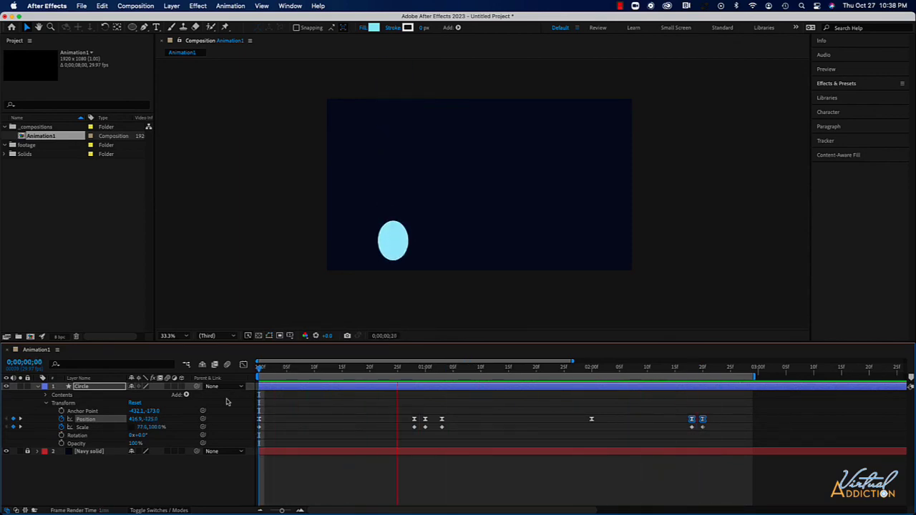
key("space")
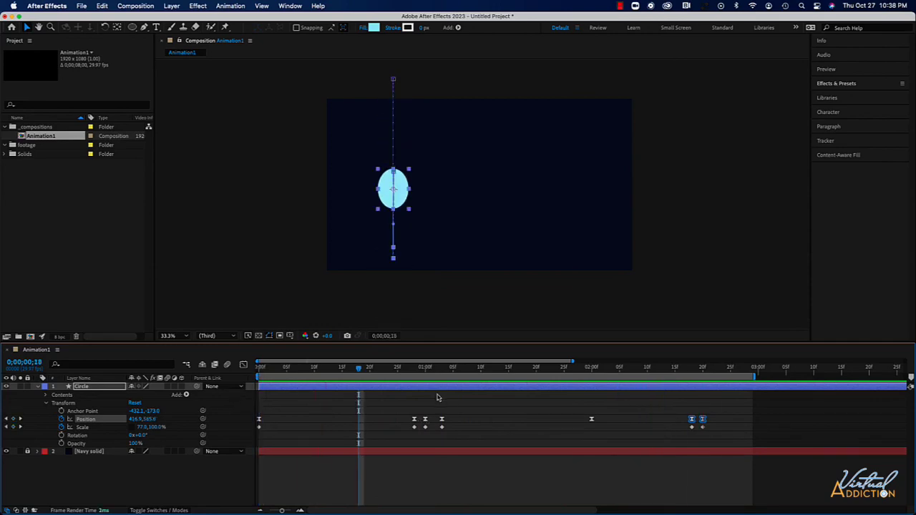
Add a Scale keyframe of 93.4, 100% at 0;00;02;00, the peak of the bounce, and preview the animation.
left_click_drag(452, 370, 592, 377)
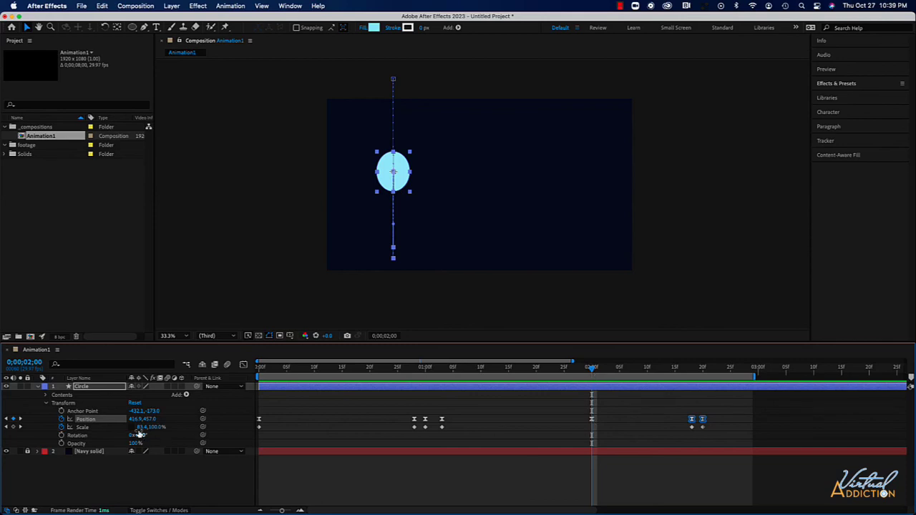
left_click_drag(138, 427, 144, 427)
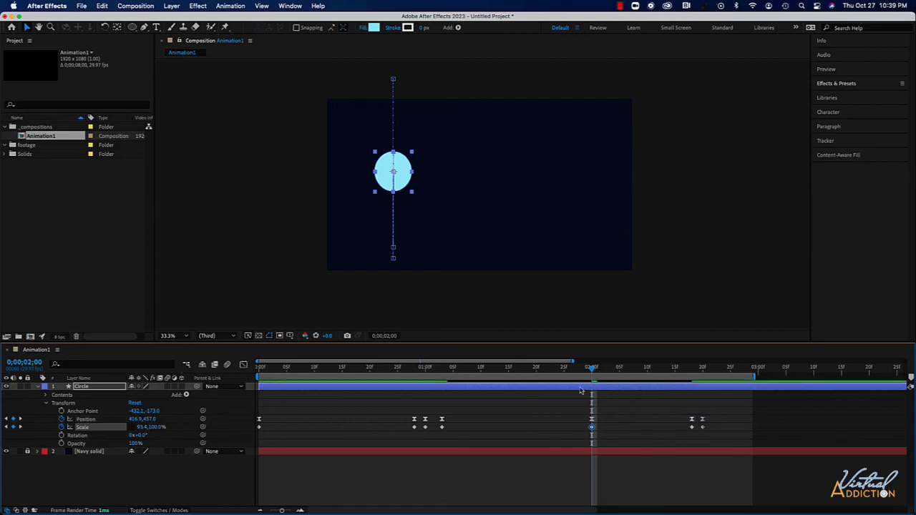
key("space")
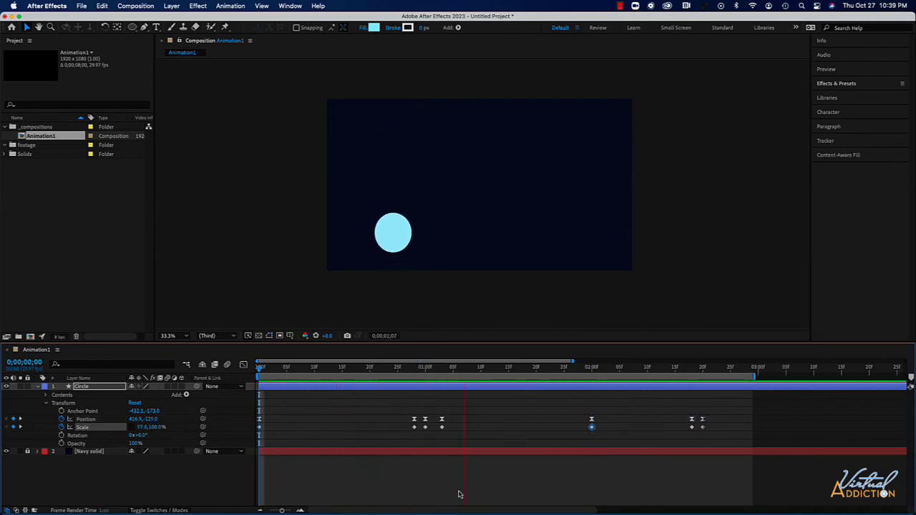
key("space")
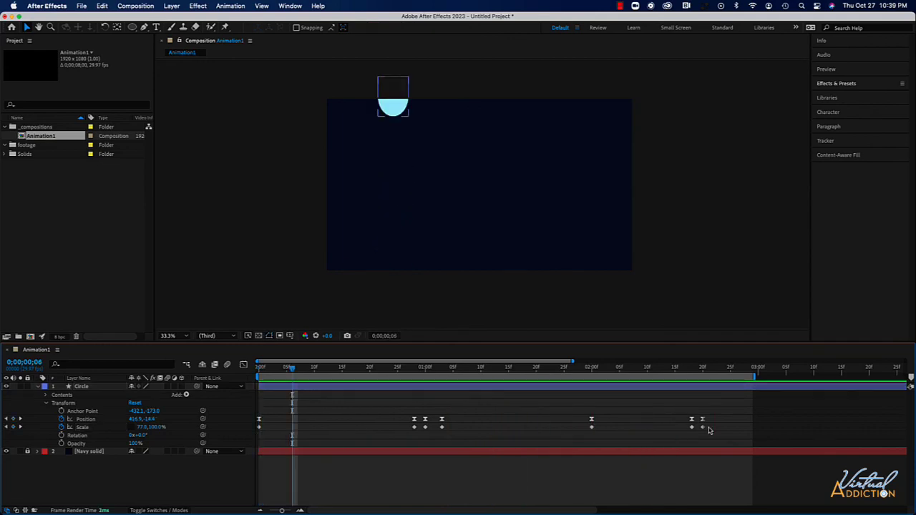
Apply Easy Ease to all of the circle's Scale keyframes.
left_click_drag(665, 430, 252, 440)
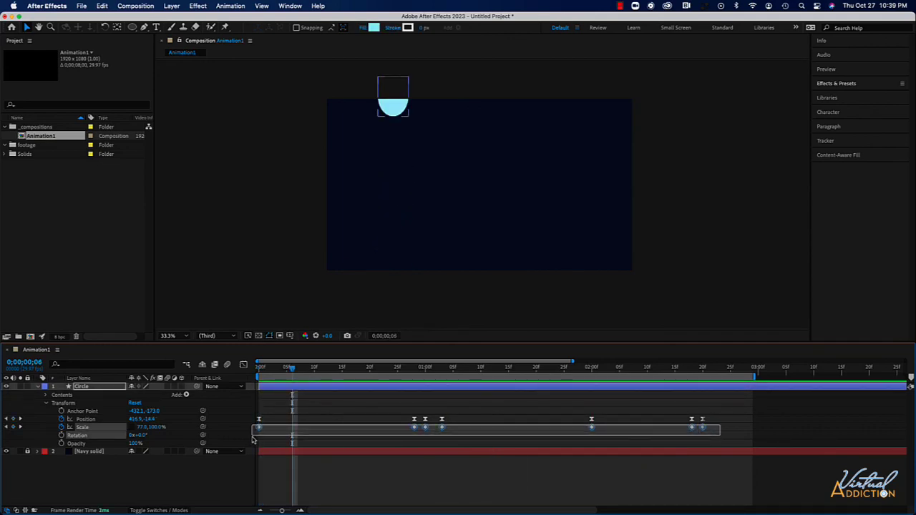
right_click(414, 427)
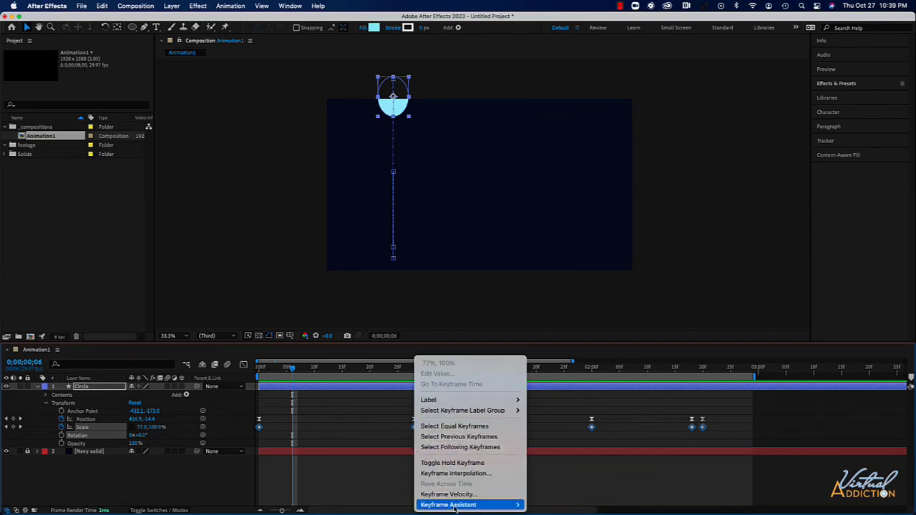
mouse_move(453, 507)
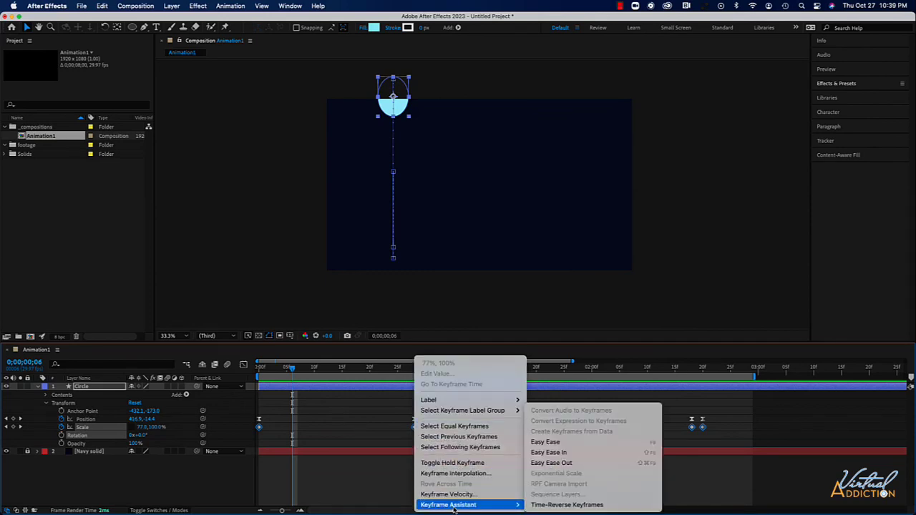
left_click(551, 442)
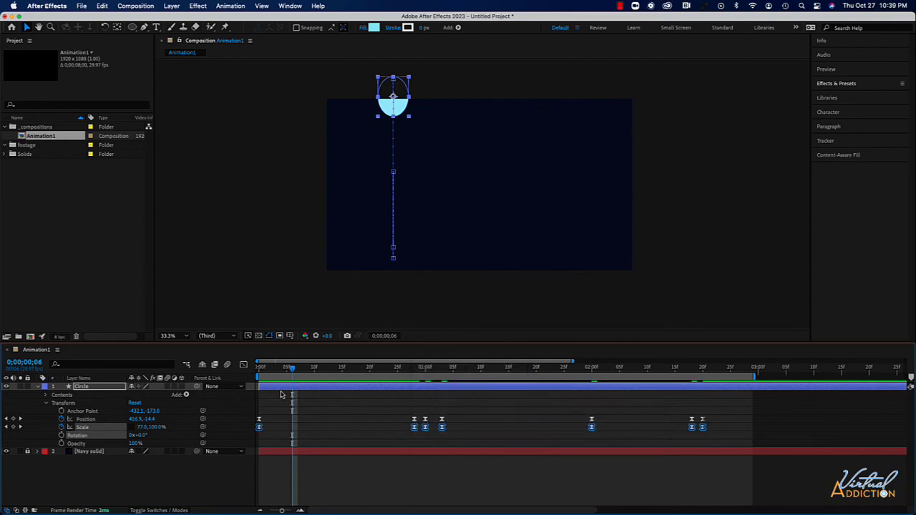
Play the animation with the eased Scale keyframes from the start of the composition to check both landings.
left_click_drag(293, 368, 252, 373)
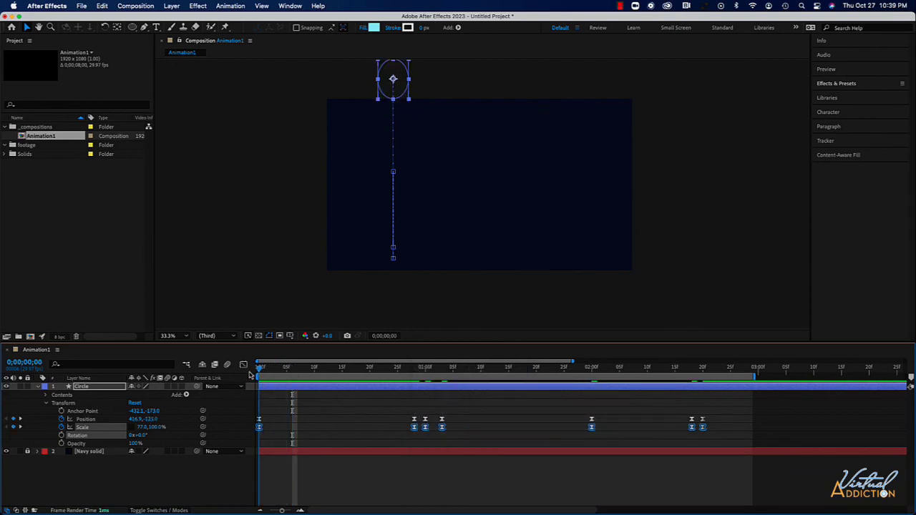
left_click(213, 482)
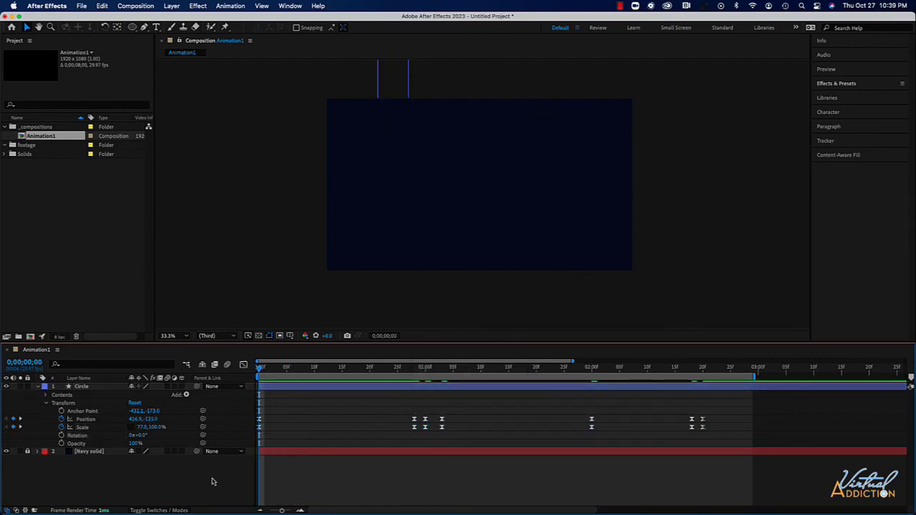
key("space")
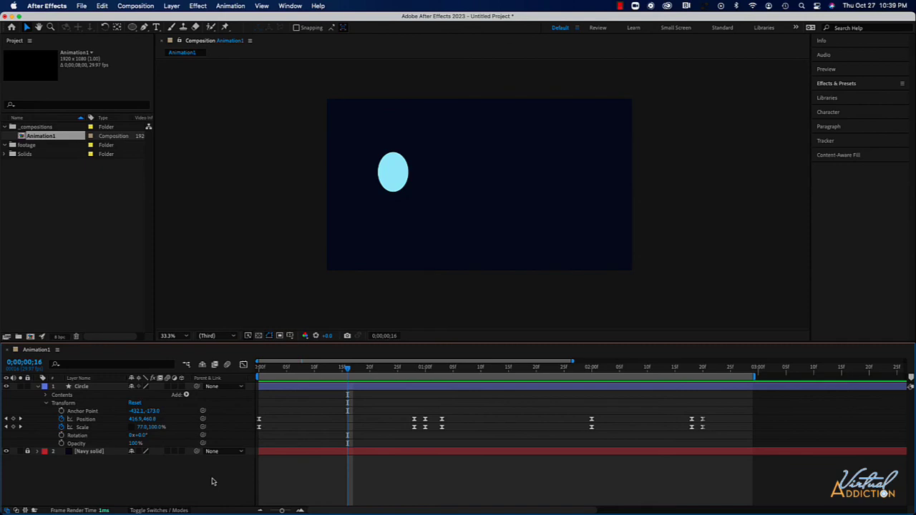
left_click(210, 387)
mouse_move(346, 372)
left_mouse_down()
mouse_move(258, 375)
mouse_move(360, 384)
left_mouse_up()
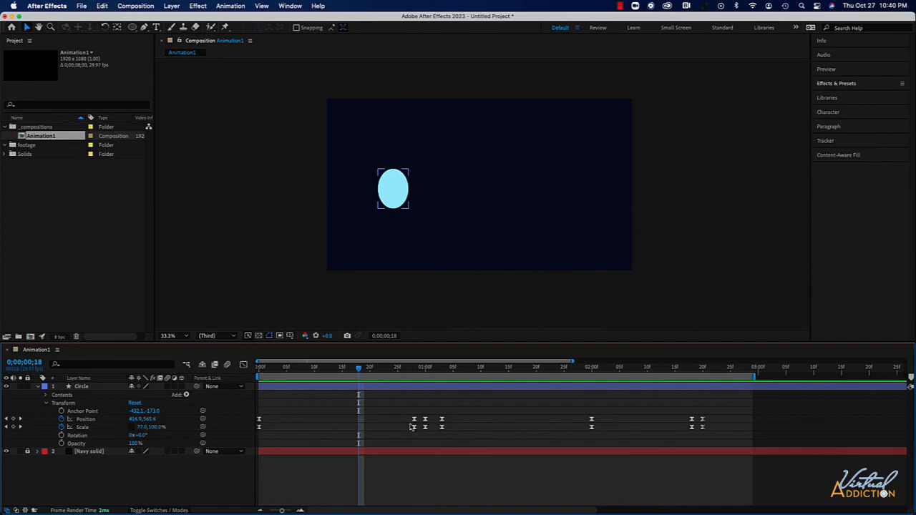
left_click(411, 428)
key("Home")
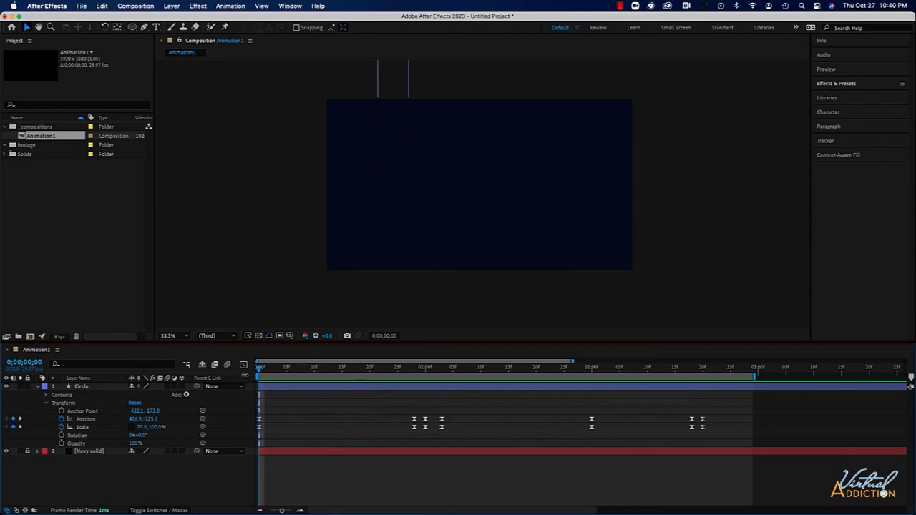
key("space")
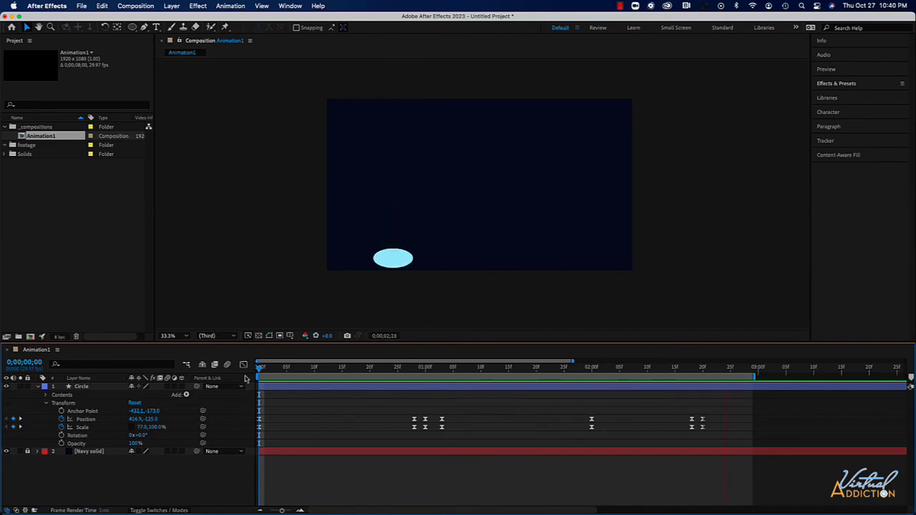